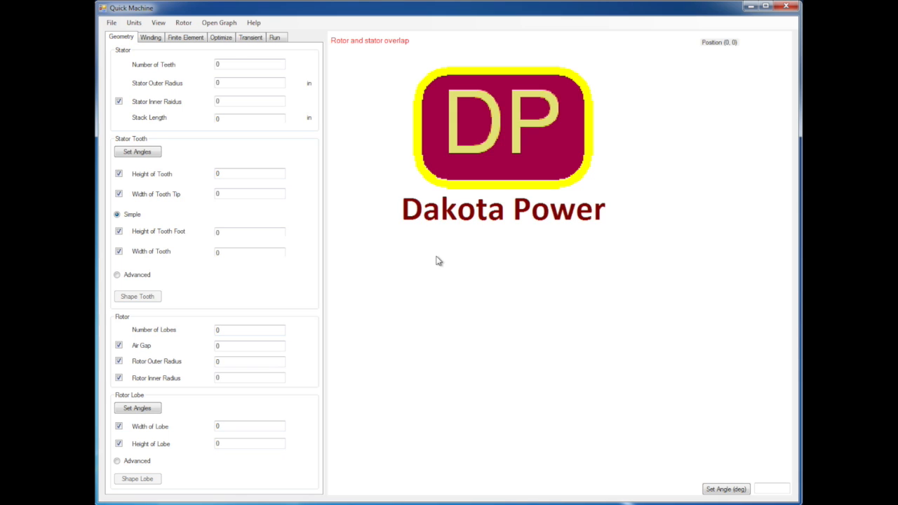
Open the motor file Test.mot from the Motor Files folder
left_click(114, 24)
left_click(123, 32)
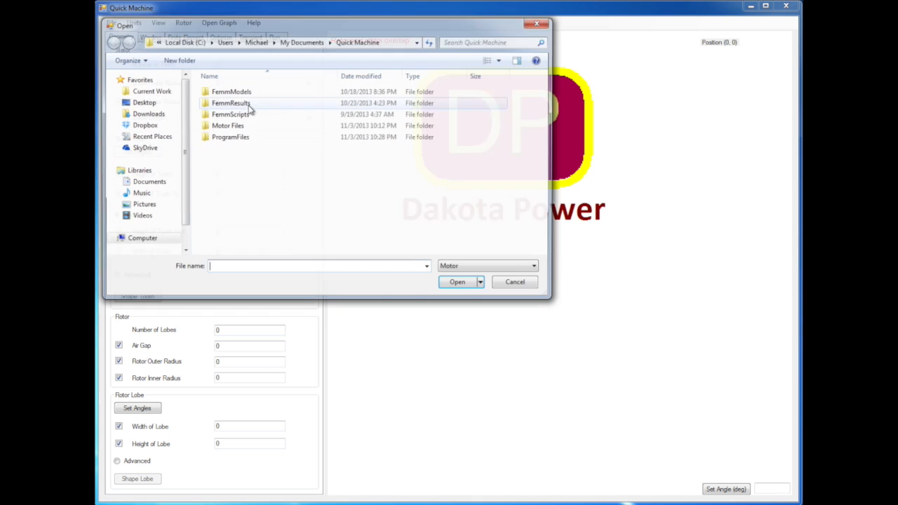
double_click(238, 126)
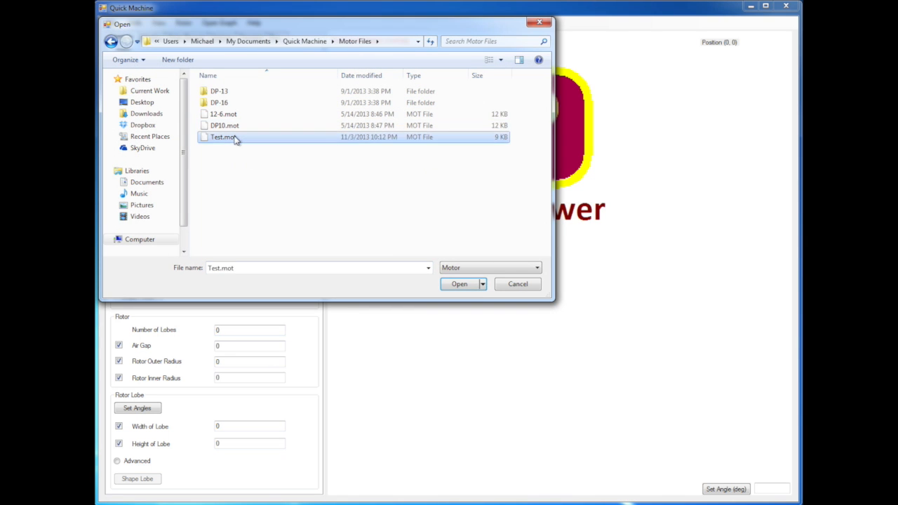
double_click(235, 138)
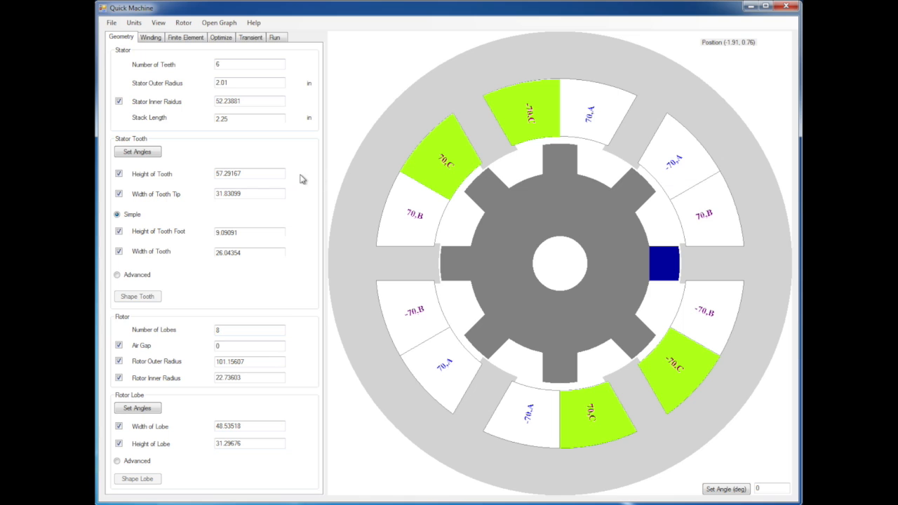
Switch the stator tooth definition to Advanced and open its tooth shape editor, with the editor window moved fully into view
mouse_move(158, 176)
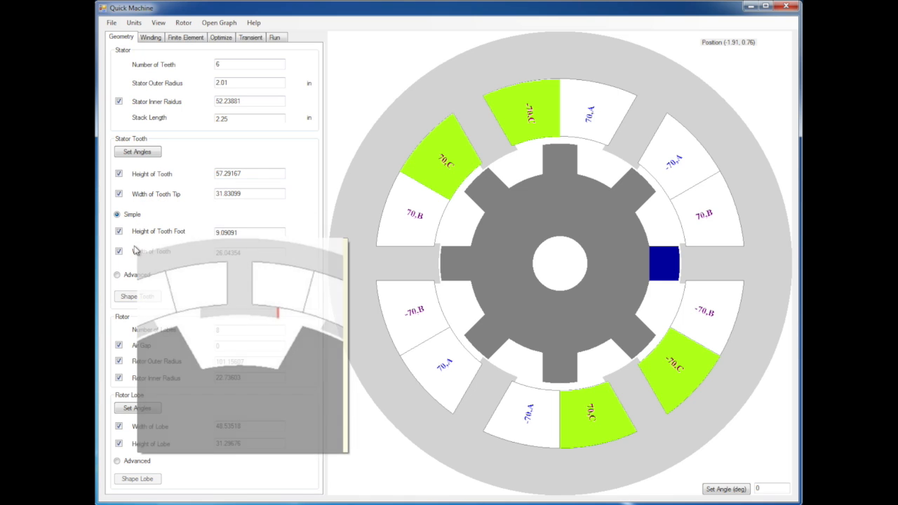
mouse_move(127, 274)
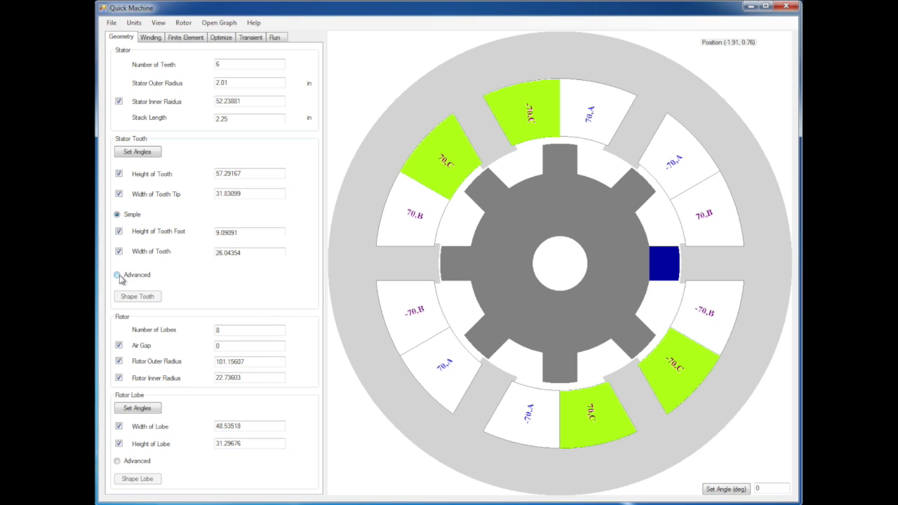
left_click(119, 276)
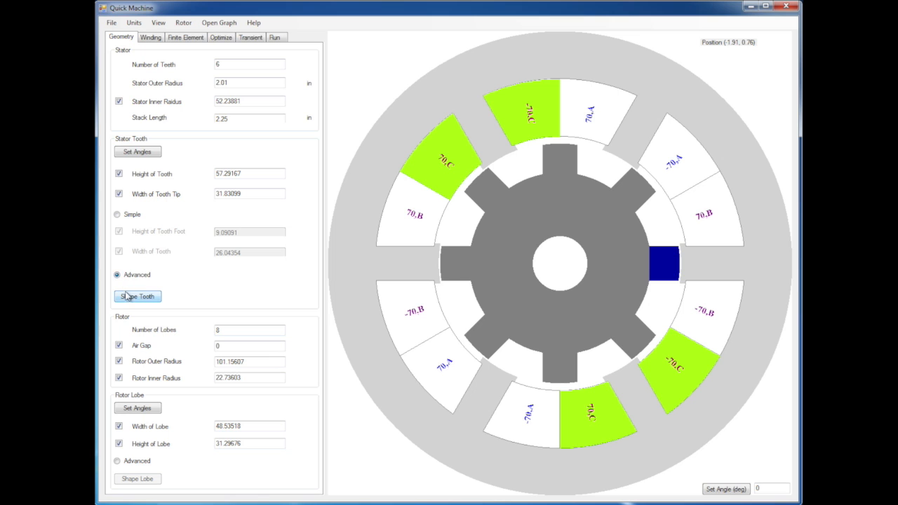
left_click(130, 298)
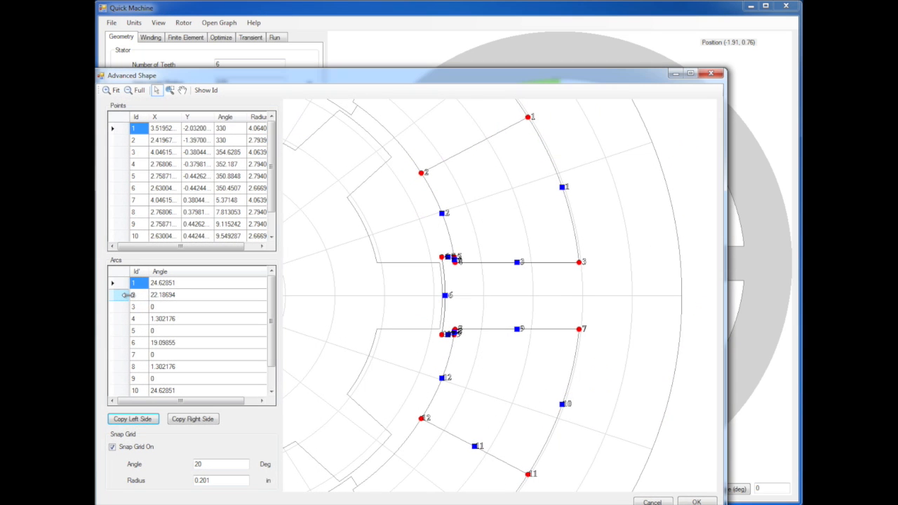
left_click_drag(441, 76, 463, 44)
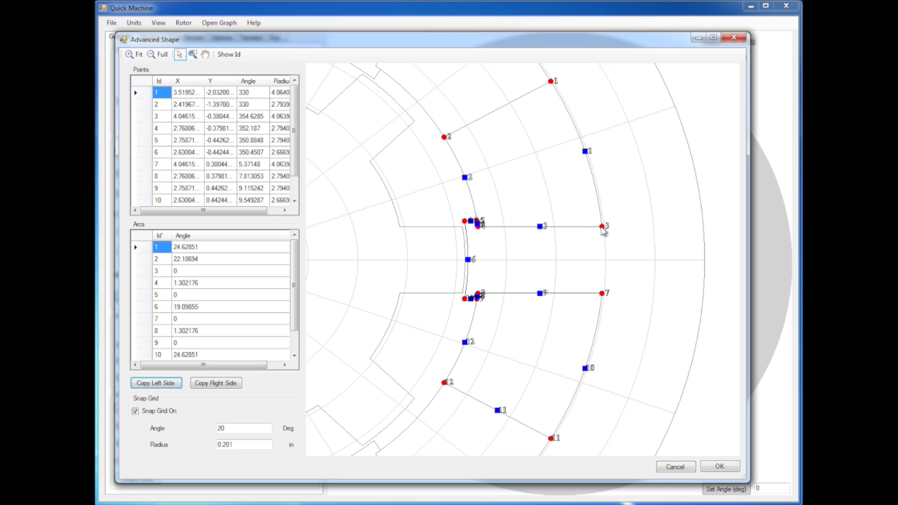
Shift outline point 3 to about angle 354.6° and radius 4.078, and bend segment 3 slightly before straightening it back to 0
mouse_move(602, 232)
left_mouse_down()
mouse_move(588, 231)
mouse_move(611, 223)
mouse_move(597, 201)
mouse_move(577, 226)
mouse_move(600, 240)
mouse_move(611, 222)
left_mouse_up()
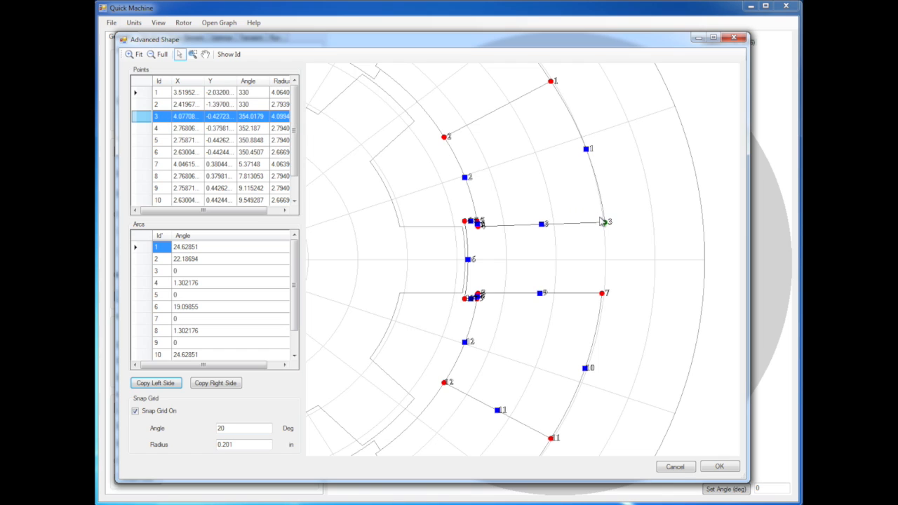
mouse_move(607, 223)
left_mouse_down()
mouse_move(584, 226)
mouse_move(604, 225)
left_mouse_up()
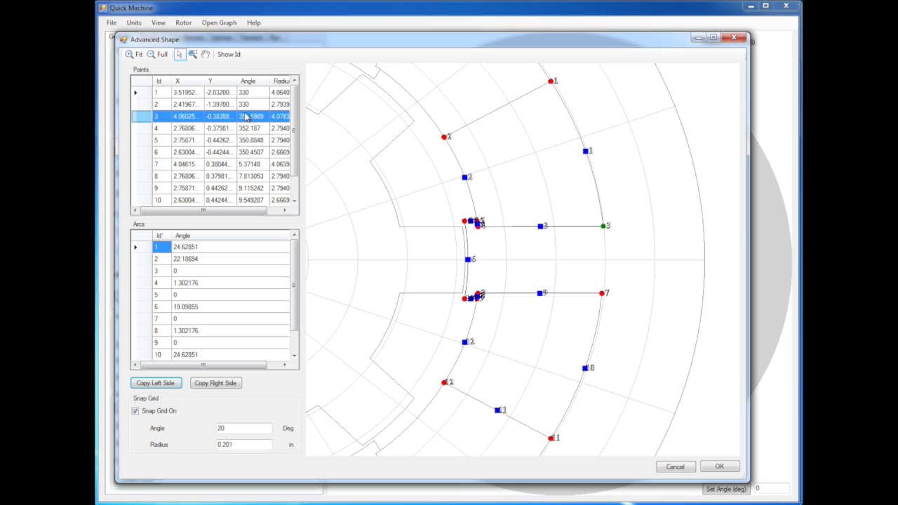
left_click(268, 212)
left_click_drag(267, 209, 274, 210)
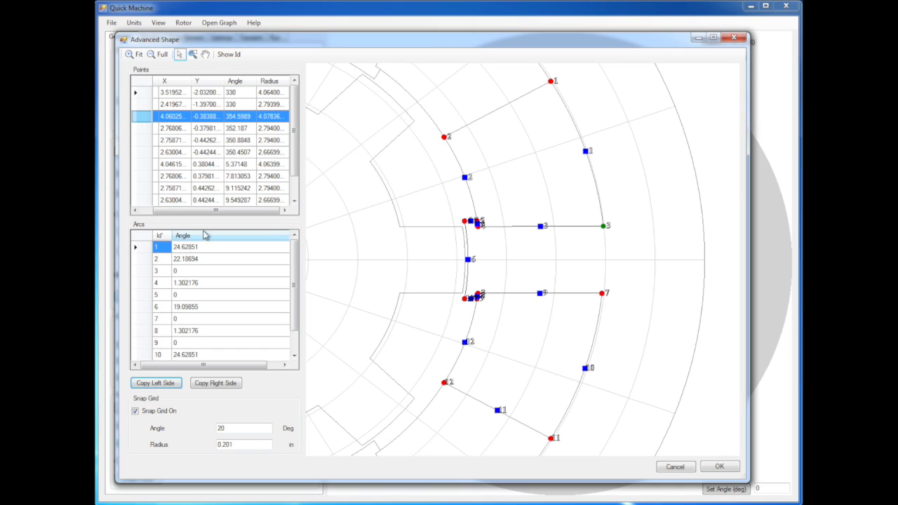
mouse_move(544, 225)
left_mouse_down()
mouse_move(544, 215)
mouse_move(545, 249)
mouse_move(544, 199)
mouse_move(545, 227)
left_mouse_up()
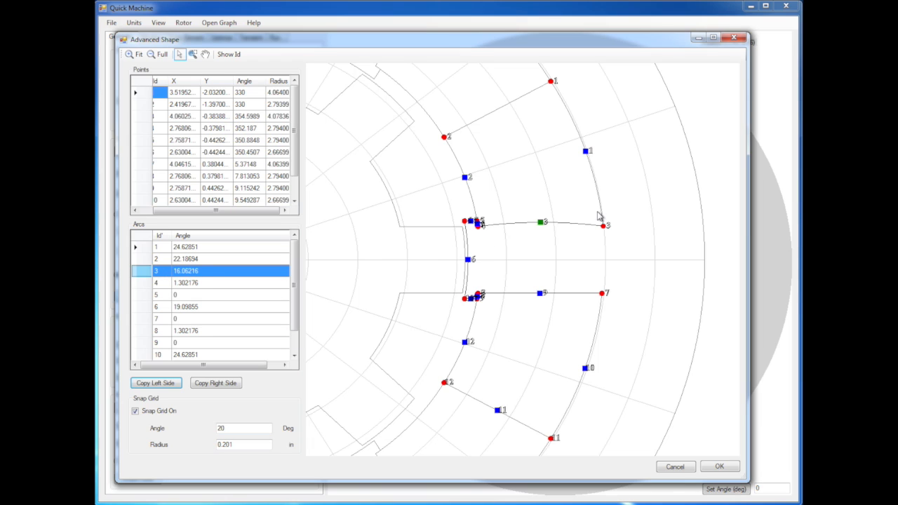
mouse_move(543, 224)
left_mouse_down()
mouse_move(541, 243)
mouse_move(537, 192)
mouse_move(540, 226)
left_mouse_up()
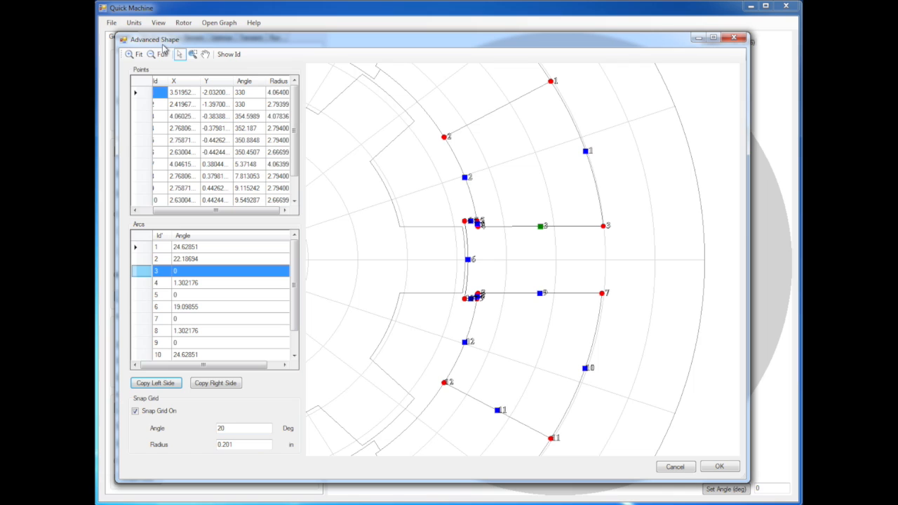
Examine the tooth tip around points 4 to 6 up close, and the outline of the whole machine
left_click(134, 56)
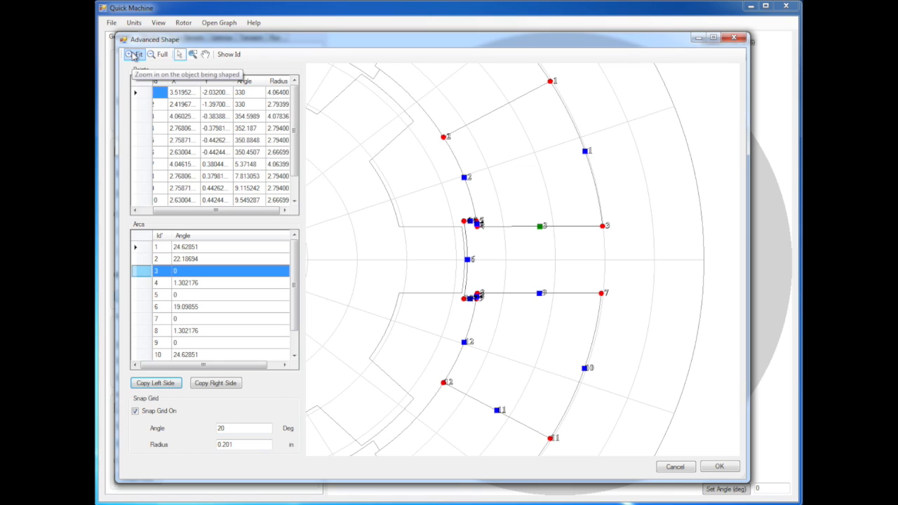
left_click(193, 56)
mouse_move(433, 183)
left_mouse_down()
mouse_move(545, 302)
mouse_move(562, 296)
mouse_move(564, 282)
left_mouse_up()
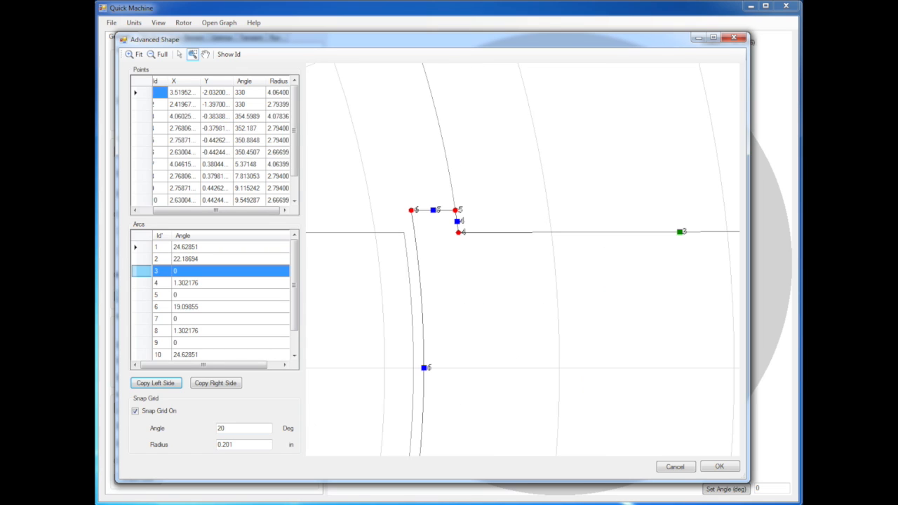
left_click(138, 55)
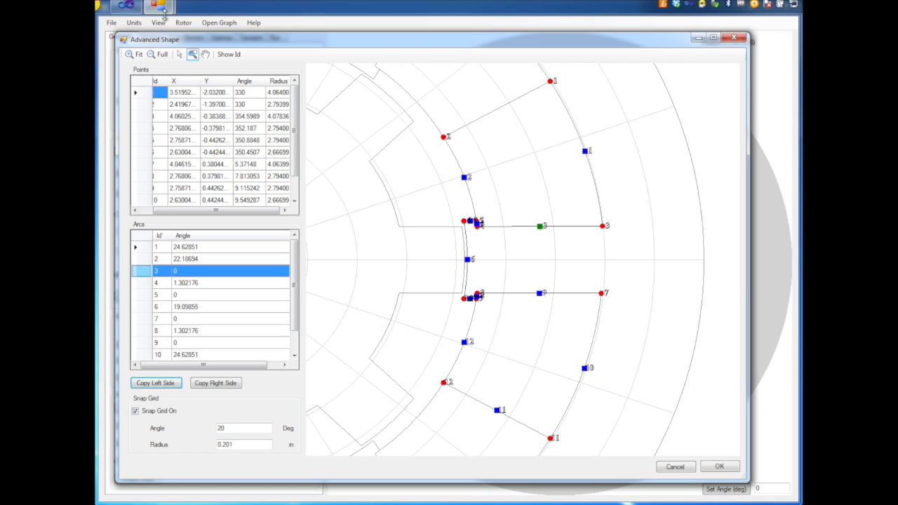
left_click(159, 56)
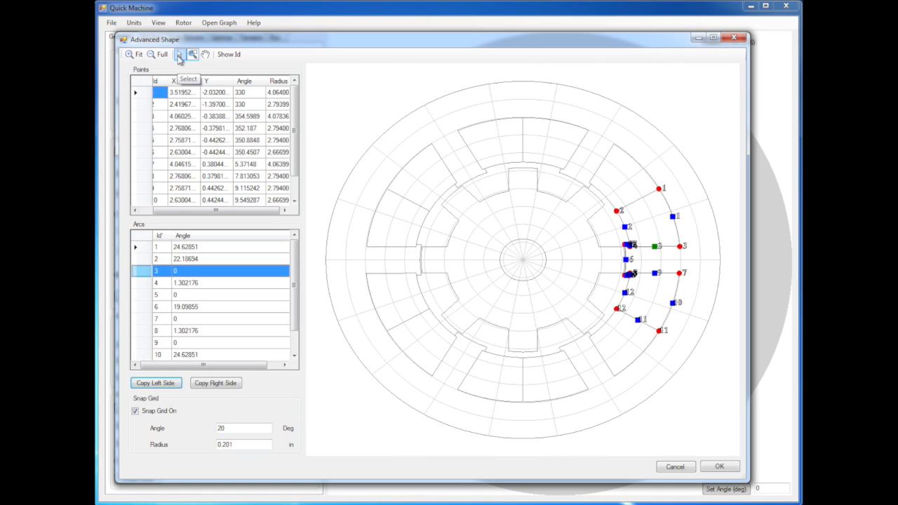
left_click(179, 59)
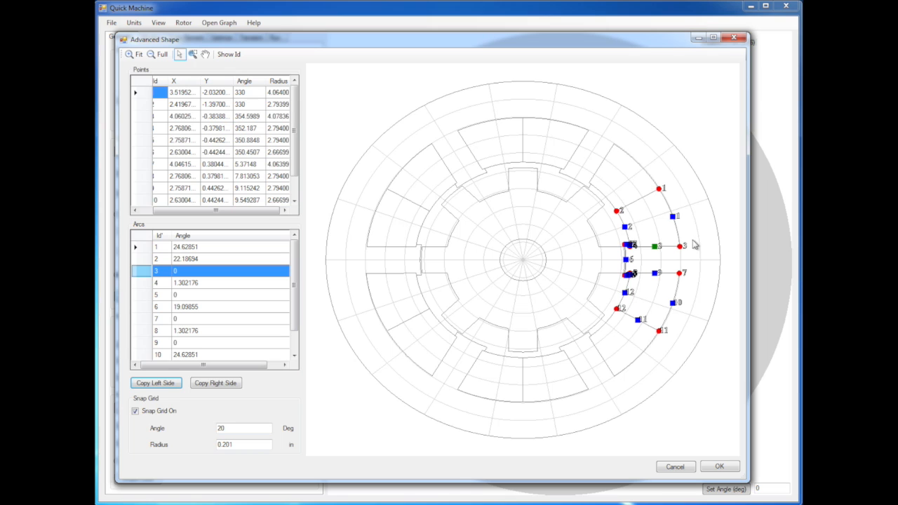
Try moving outline point 3 inward and back to about angle 352.1° and radius 3.962, and discard the shape changes
left_click_drag(680, 250, 657, 229)
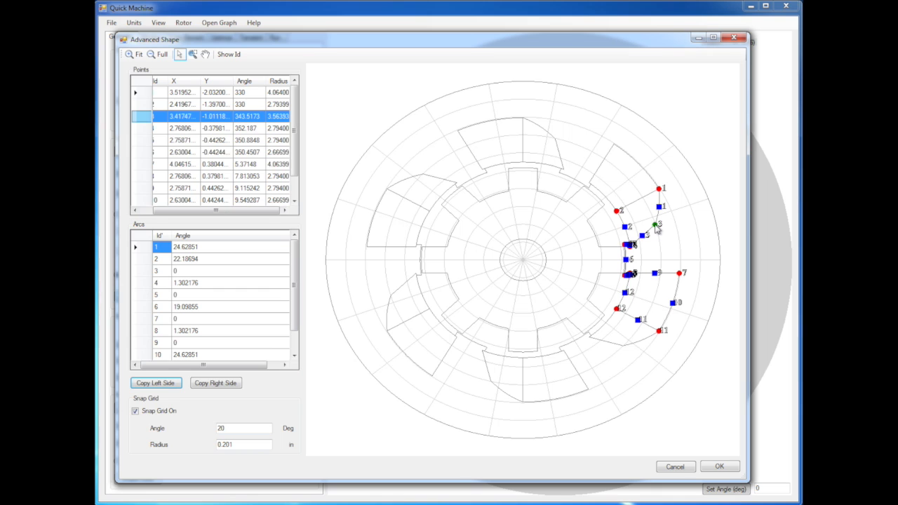
left_click_drag(656, 228, 677, 245)
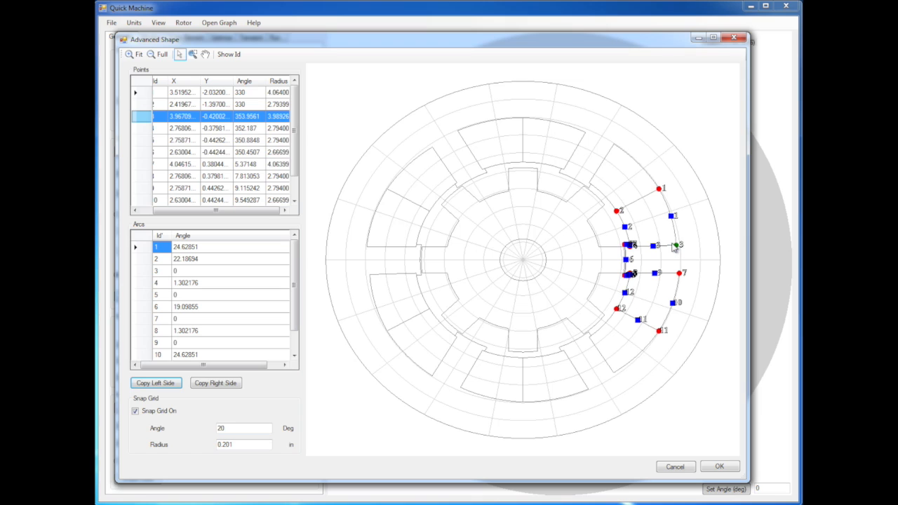
left_click_drag(675, 247, 675, 241)
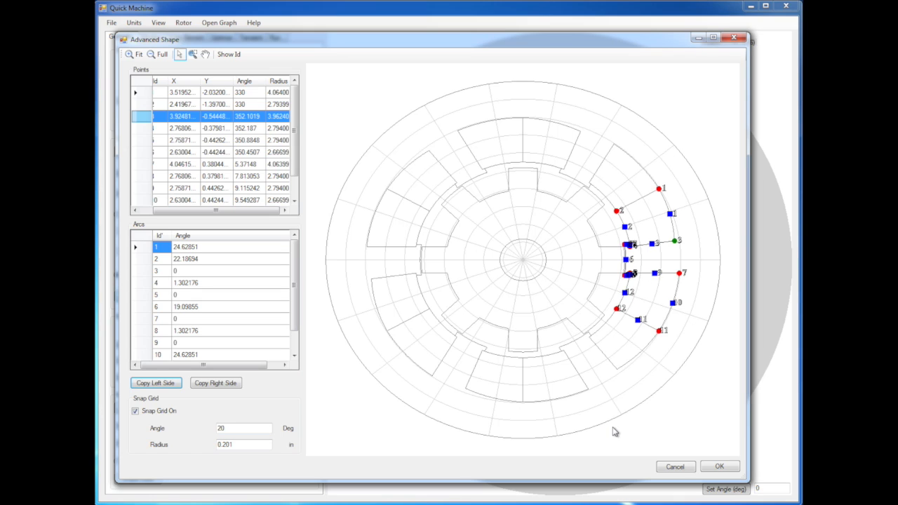
left_click(677, 467)
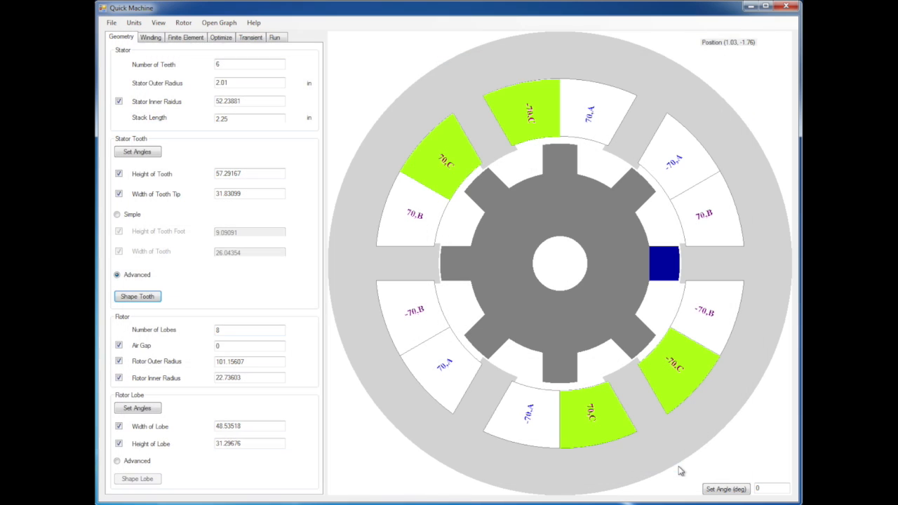
Reopen the shape editor from the stator tooth in the drawing and nudge point 3 to about angle 354.32° and radius 4.086
right_click(704, 268)
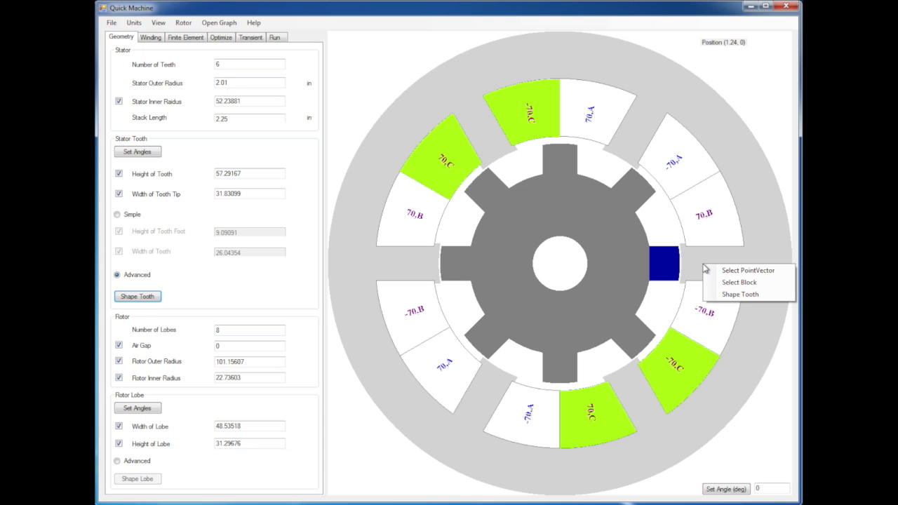
left_click(731, 294)
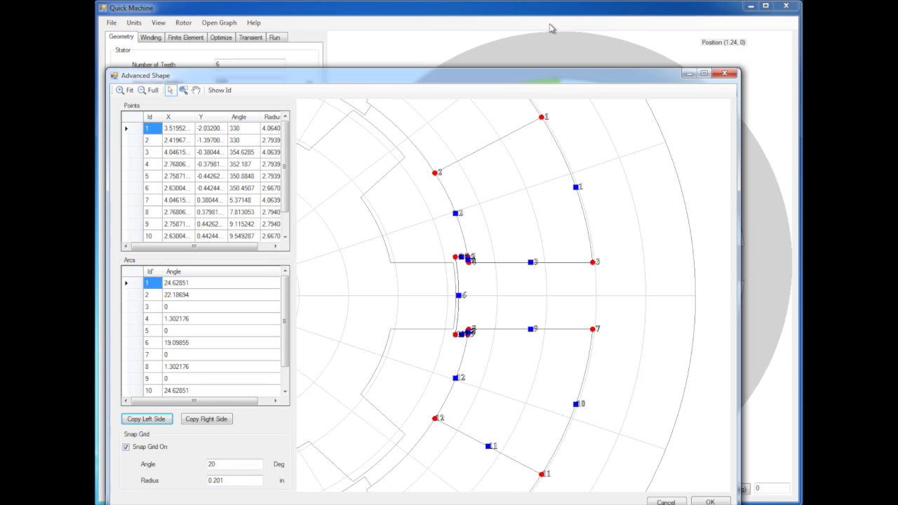
left_click_drag(527, 74, 532, 40)
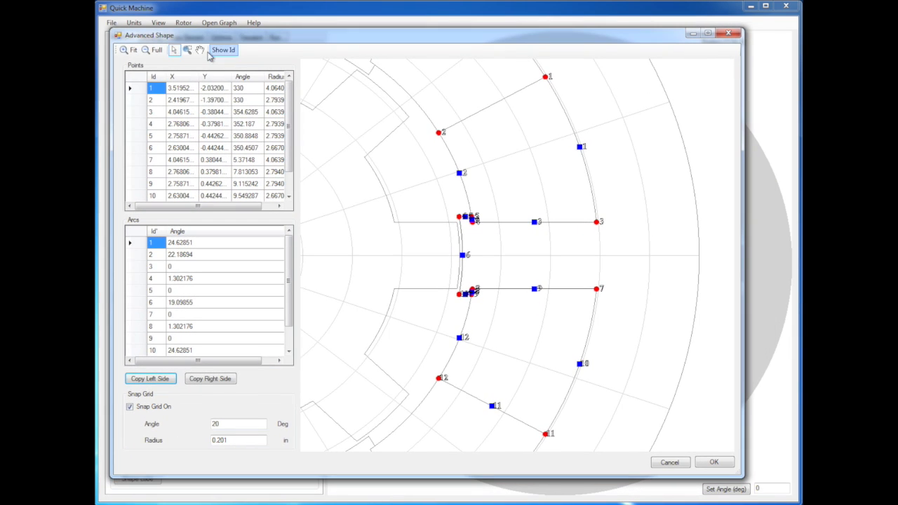
left_click(154, 50)
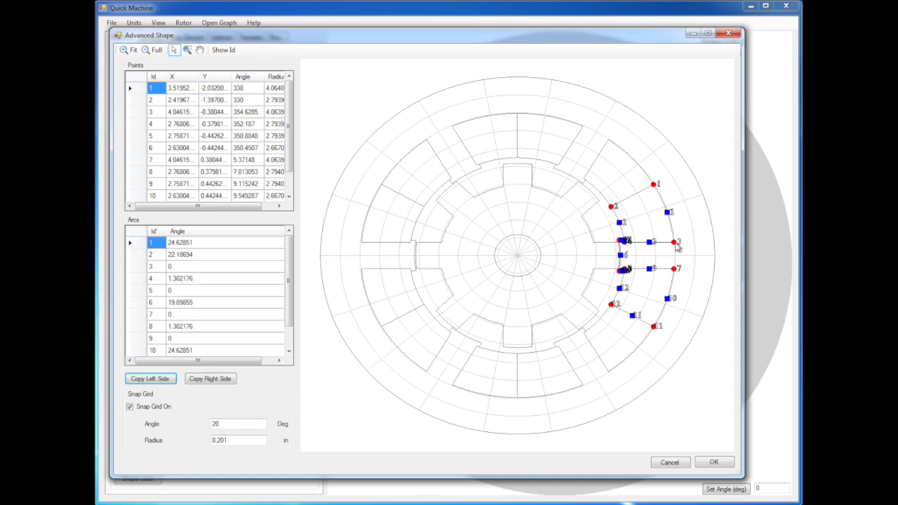
mouse_move(675, 243)
left_mouse_down()
mouse_move(648, 233)
mouse_move(687, 232)
mouse_move(659, 238)
mouse_move(667, 229)
mouse_move(675, 241)
left_mouse_up()
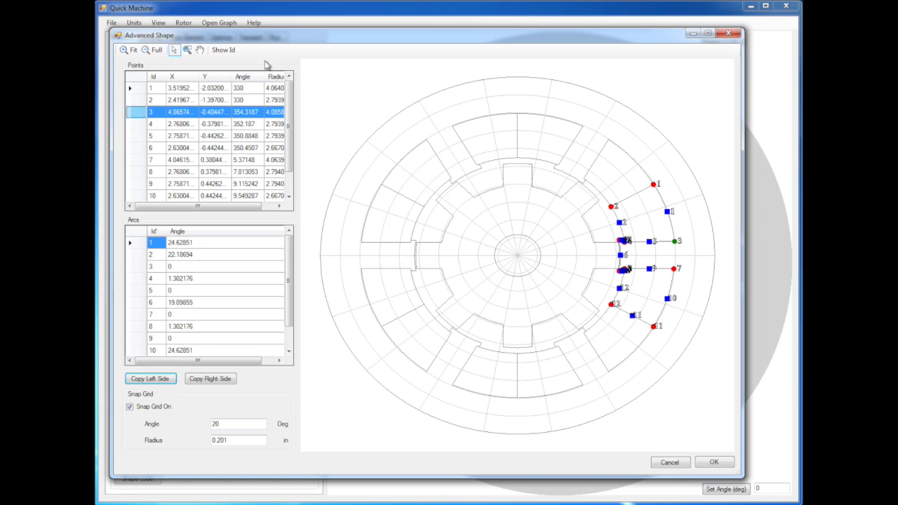
Pull point 4 outward along the tooth side to about radius 3.22 and delete it from the outline
left_click(130, 50)
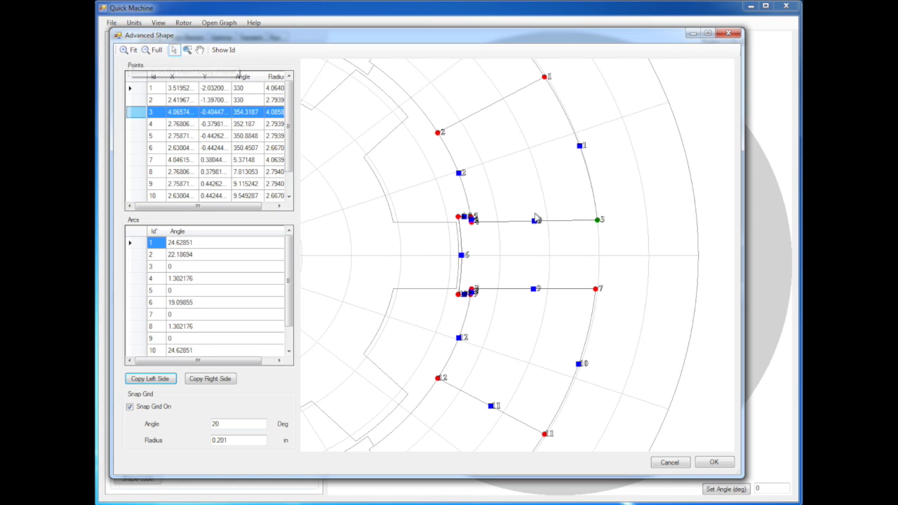
left_click(474, 223)
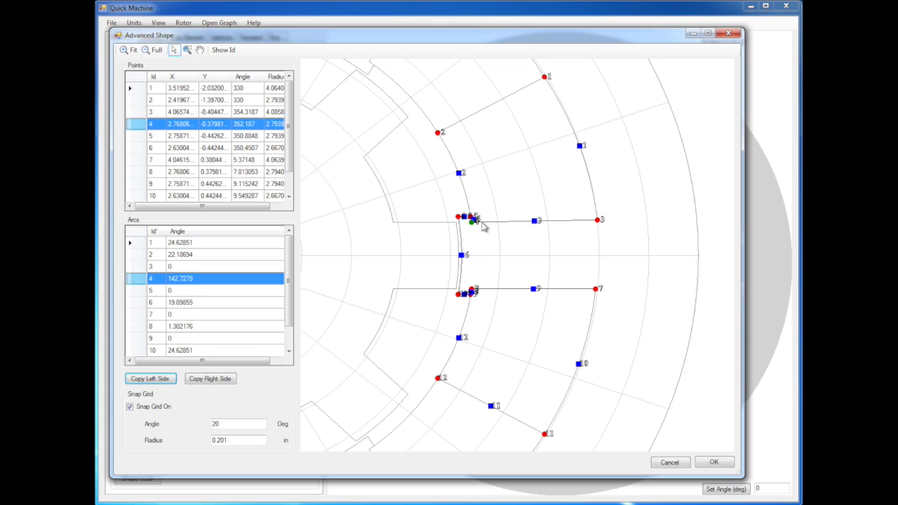
left_click_drag(475, 222, 494, 221)
right_click(515, 222)
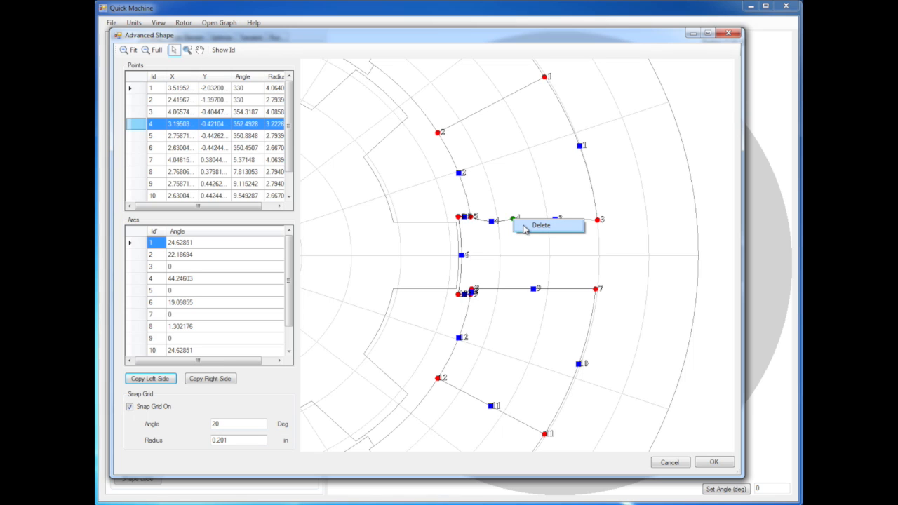
left_click(524, 226)
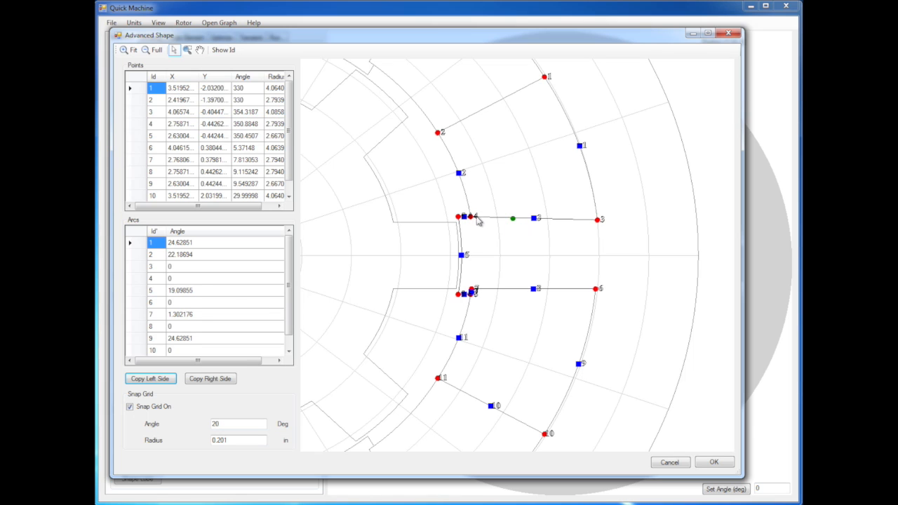
Align the tip with the tooth side by moving point 4 to about angle 351.81° and point 5 to about 351.59°
left_click_drag(474, 220, 475, 218)
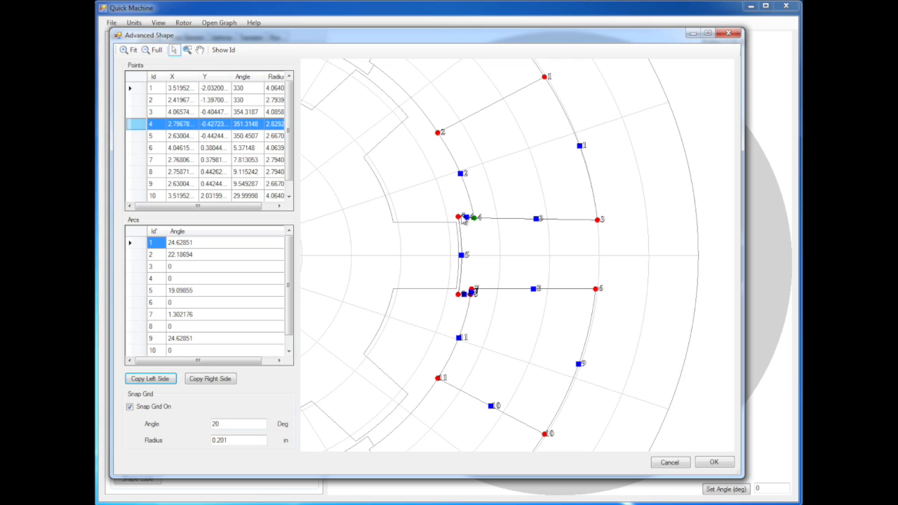
left_click(460, 216)
left_click_drag(459, 218, 475, 219)
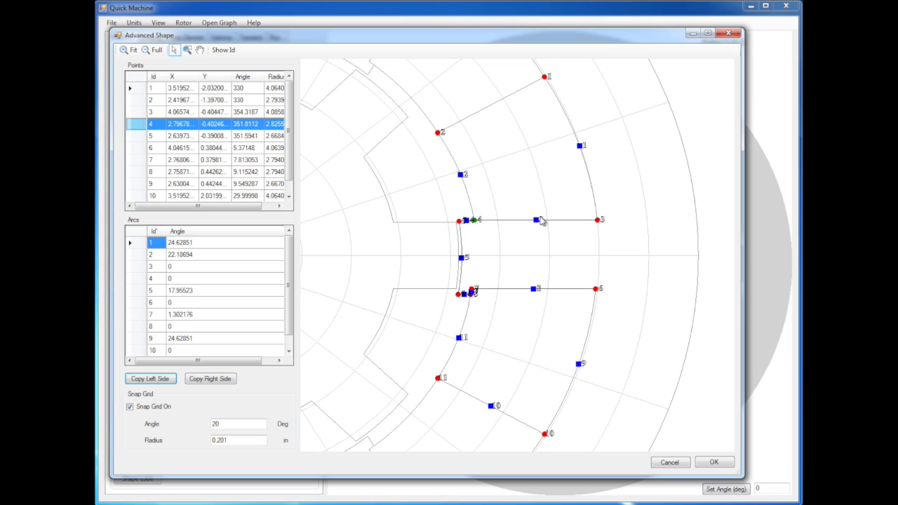
Interpolate a new point in the middle of segment 8 on the opposite tooth side
right_click(534, 293)
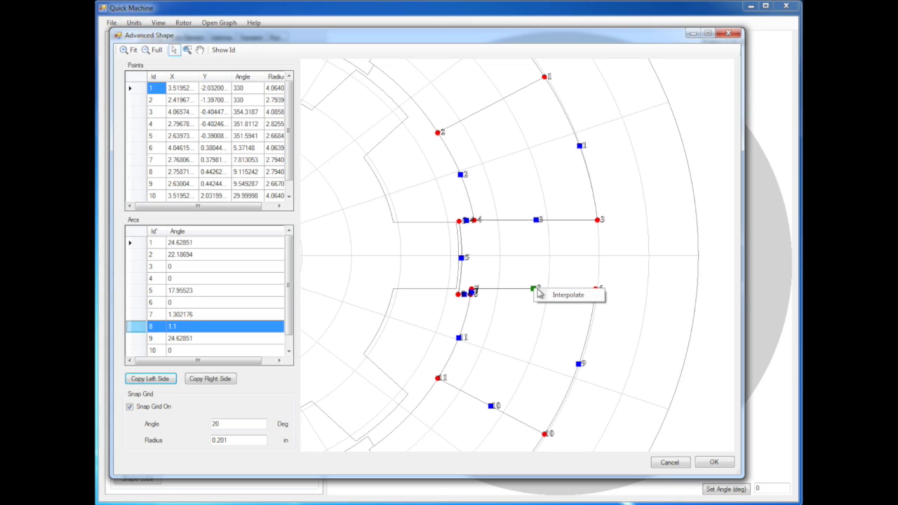
left_click(560, 296)
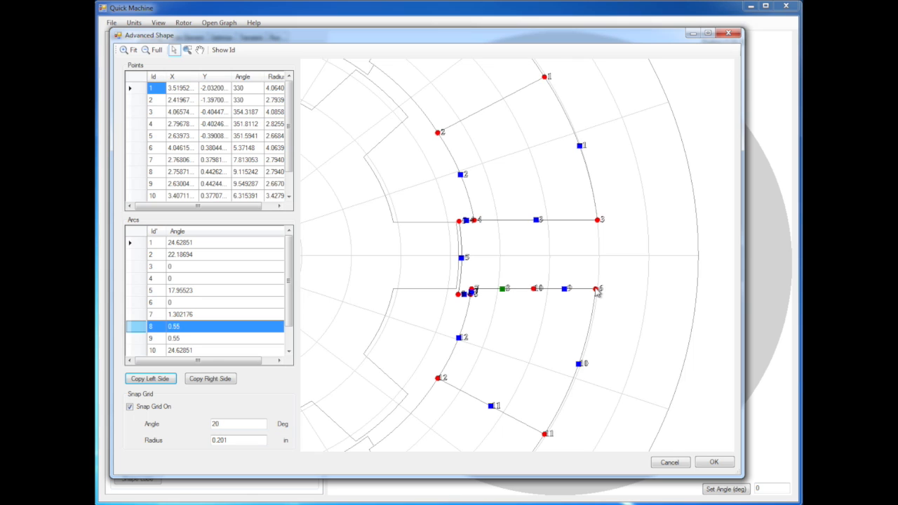
Round the tooth's outer corner by moving point 6 to about angle 12.11°, point 10 to about radius 3.609 and arc 9 to about 114.89°
left_click_drag(596, 291, 587, 330)
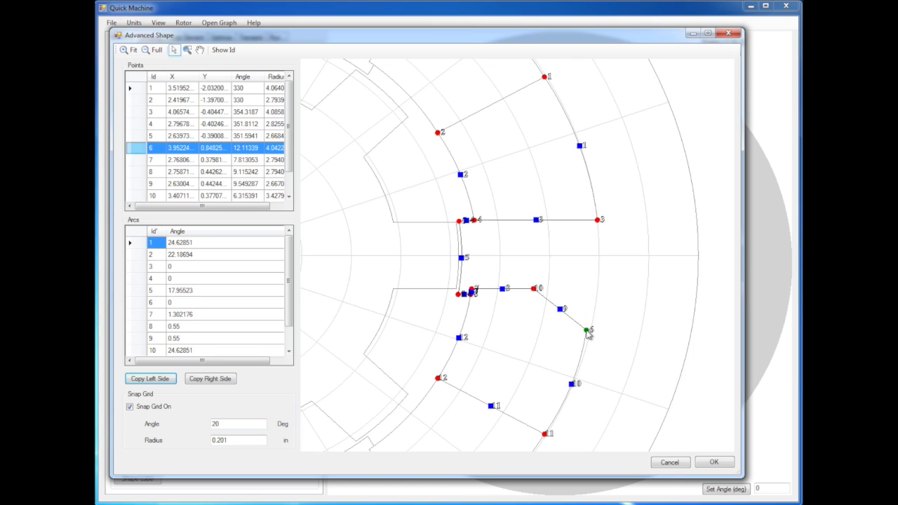
left_click_drag(538, 294, 583, 307)
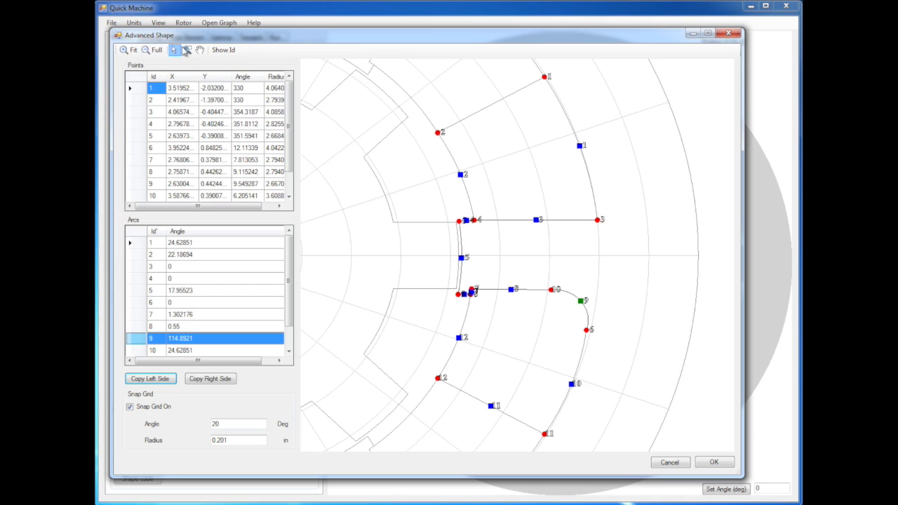
Widen the tooth tip by moving point 8 to about angle 10.44° and point 9 to about angle 10.46°
left_click(188, 49)
left_click_drag(431, 264, 523, 342)
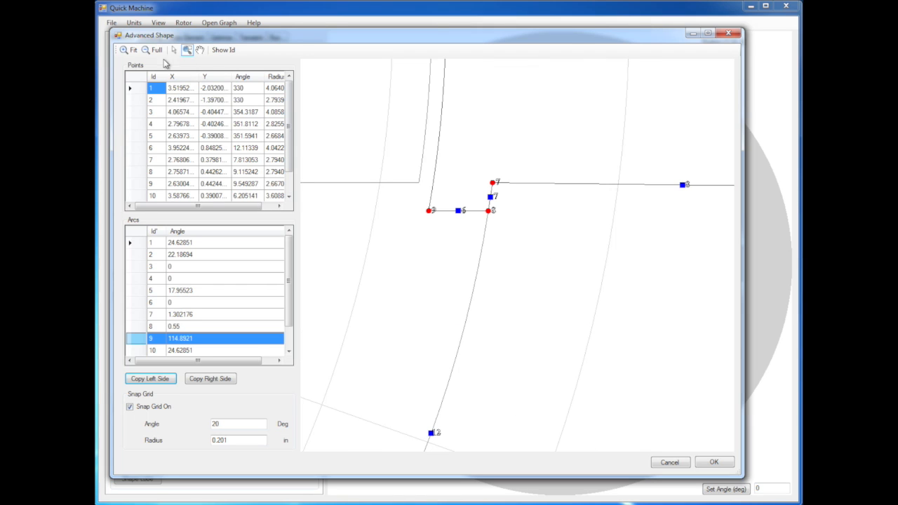
left_click(175, 51)
left_click_drag(489, 214, 489, 241)
left_click_drag(432, 215, 431, 233)
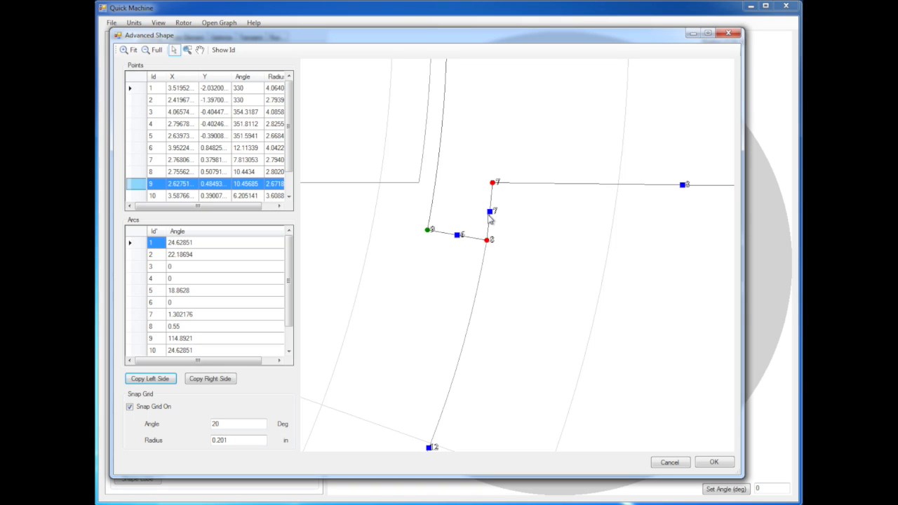
Interpolate a point on segment 7, round the inner corner with point 7 at about angle 7.56° and arc 8 at about 61.46°, and accept the shape
right_click(490, 213)
left_click(521, 216)
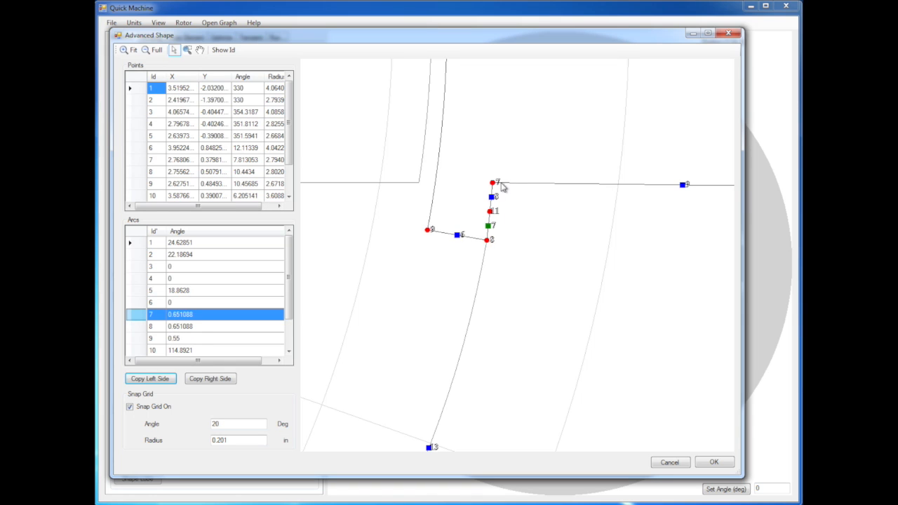
left_click_drag(495, 184, 572, 185)
mouse_move(492, 213)
left_mouse_down()
mouse_move(534, 198)
mouse_move(528, 187)
mouse_move(562, 190)
mouse_move(555, 185)
left_mouse_up()
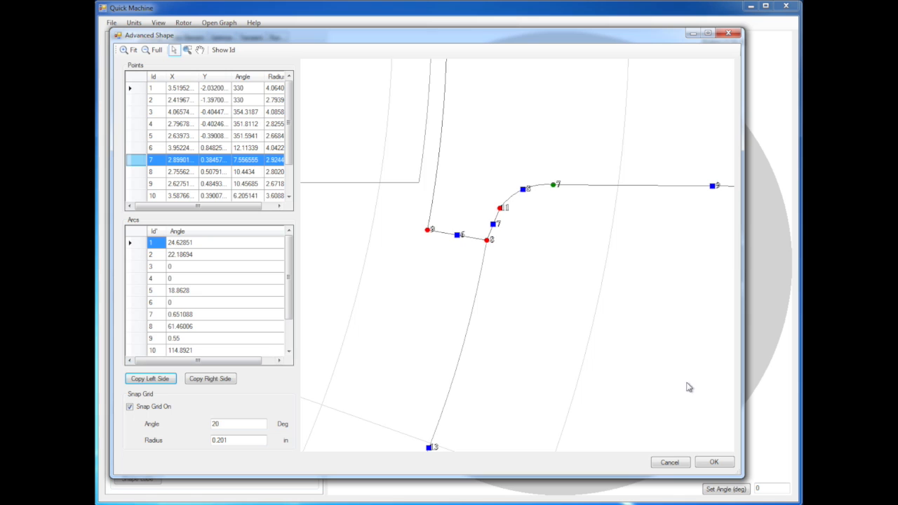
left_click(130, 50)
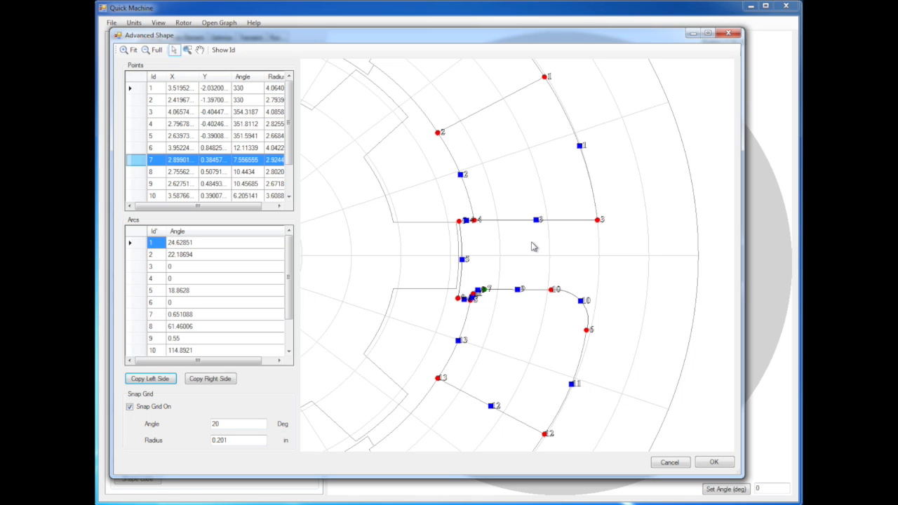
left_click(713, 462)
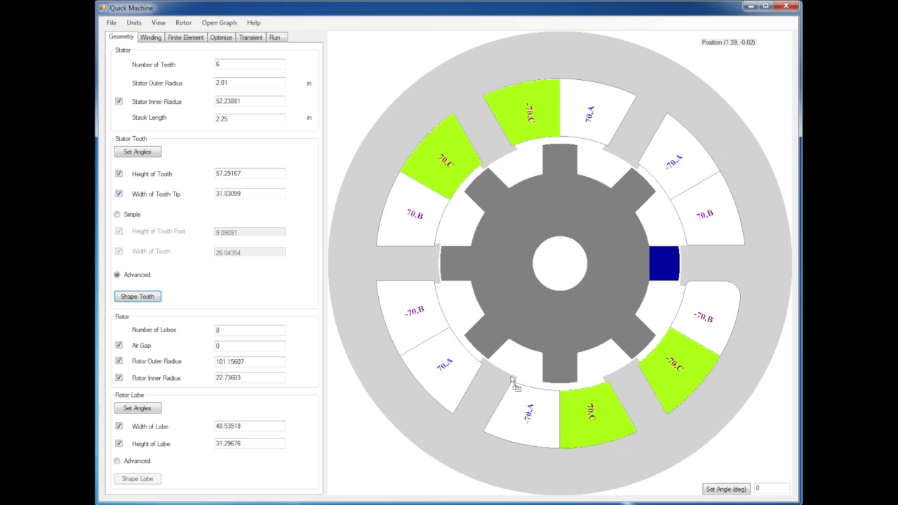
Copy the reshaped stator tooth onto the other five teeth in the machine drawing
left_click_drag(494, 386, 495, 386)
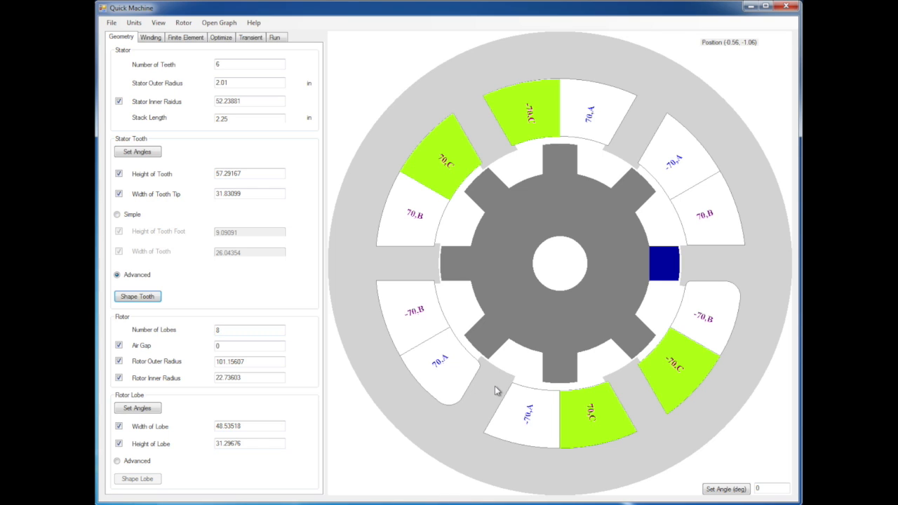
left_click_drag(495, 391, 489, 143)
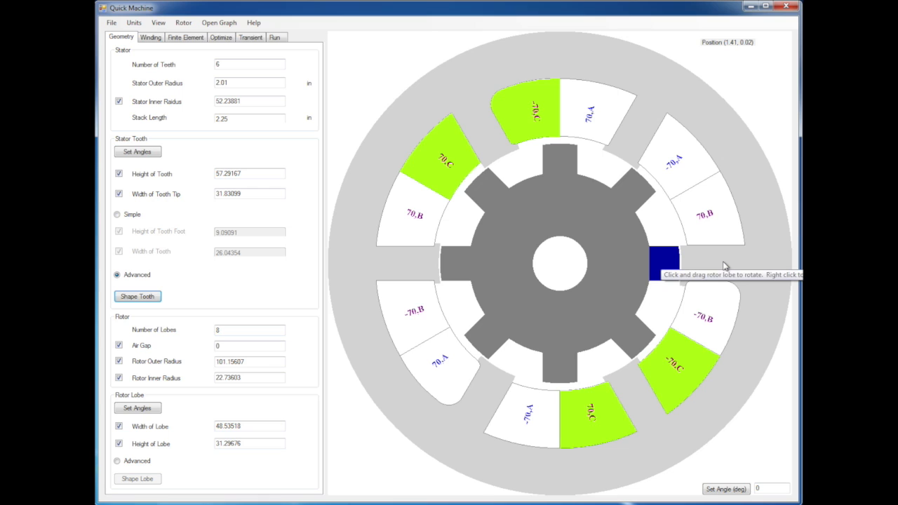
left_click_drag(725, 265, 634, 382)
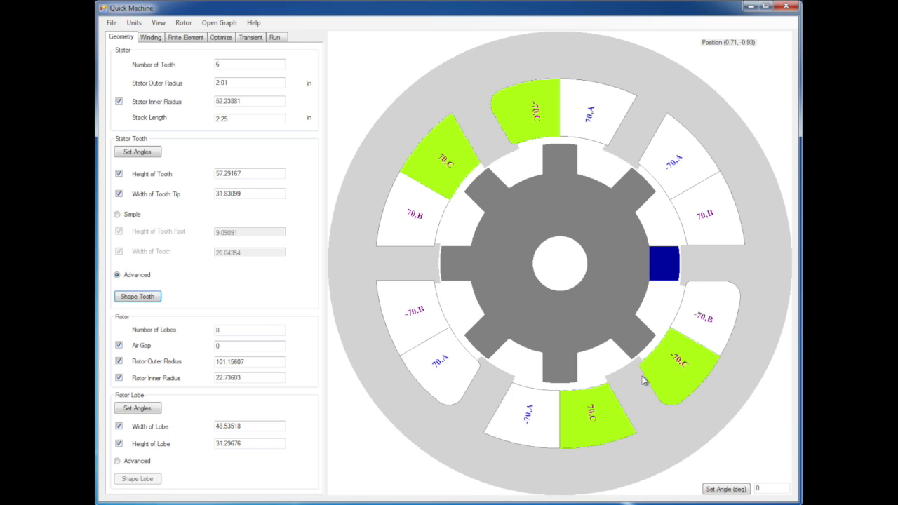
left_click_drag(401, 263, 623, 148)
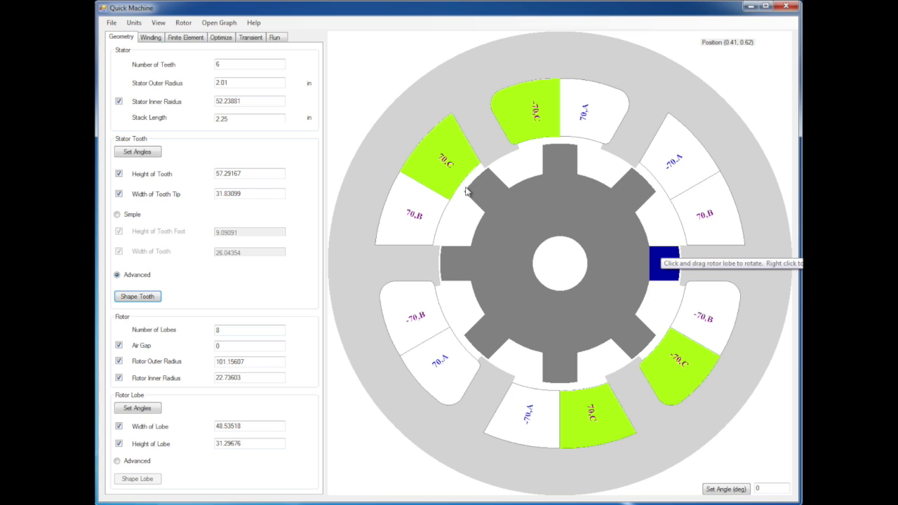
Set the angles of stator teeth 0, 2 and 4 to 10°, 130° and 250° respectively and apply them
left_click(134, 154)
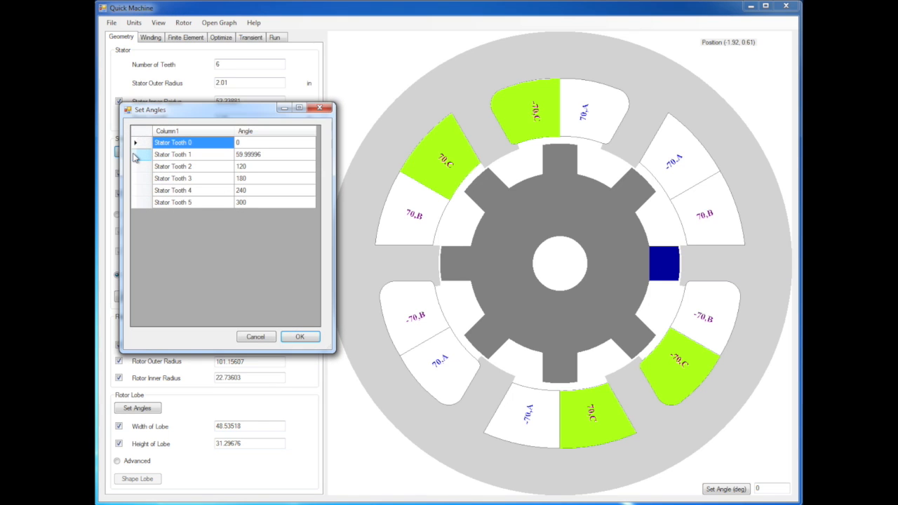
left_click(256, 143)
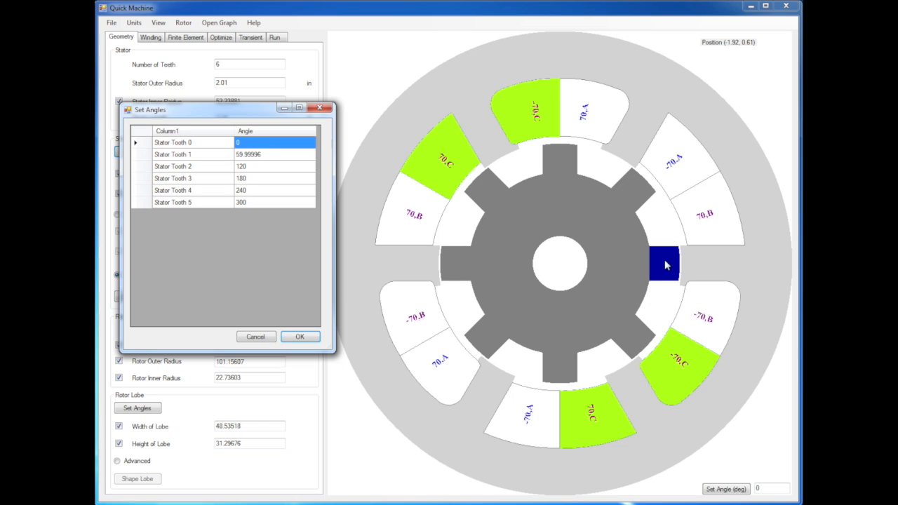
left_click(259, 143)
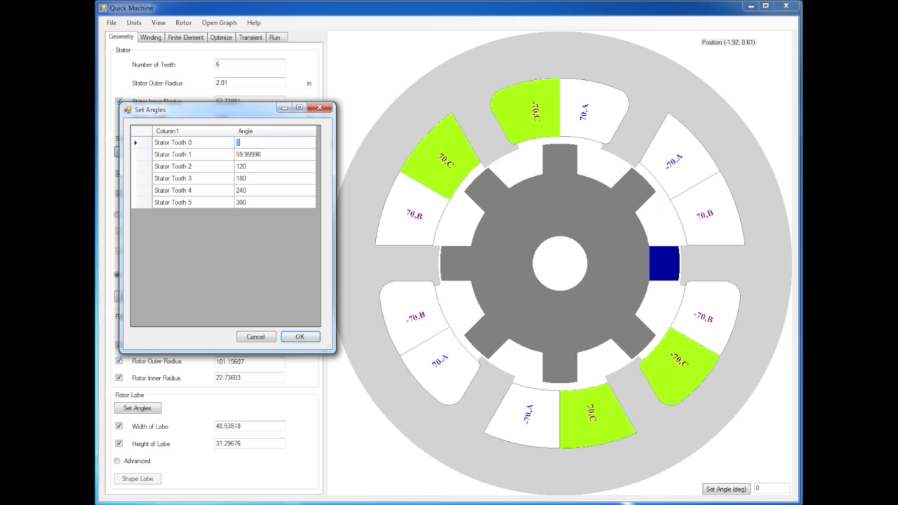
key("Return")
key("Return")
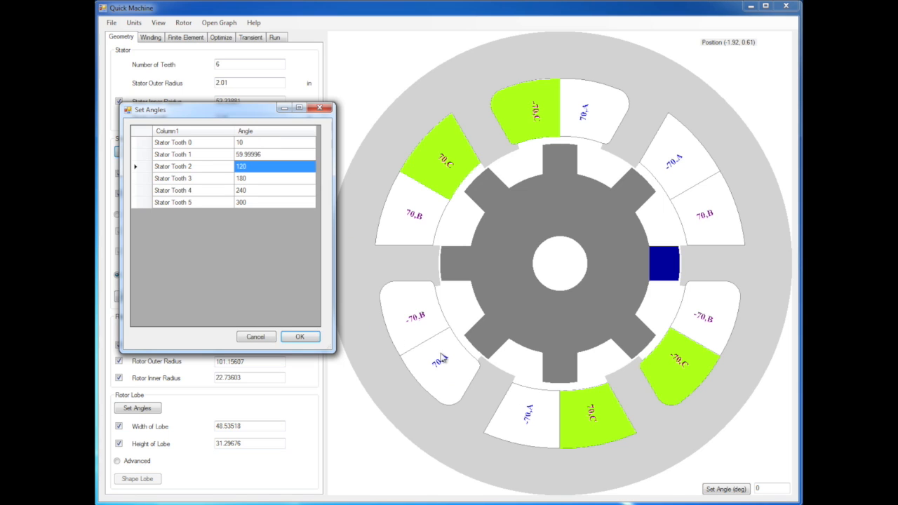
type("1")
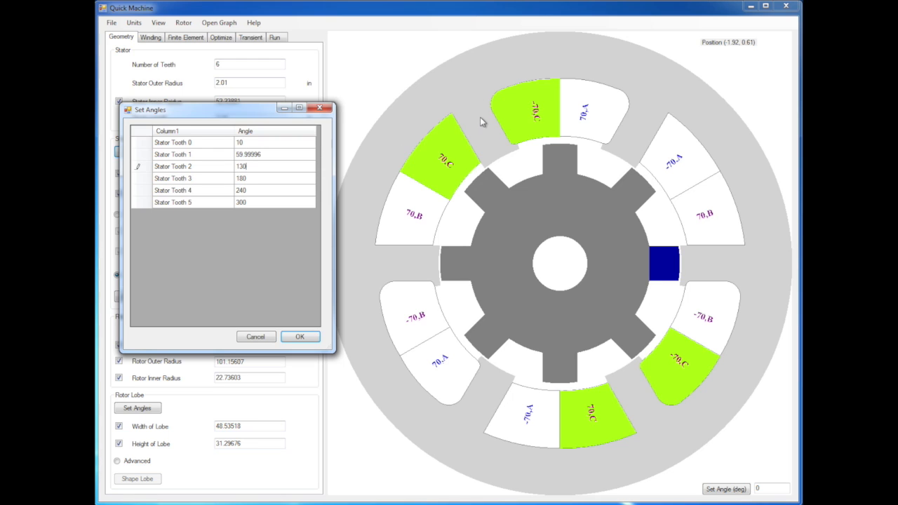
left_click(260, 192)
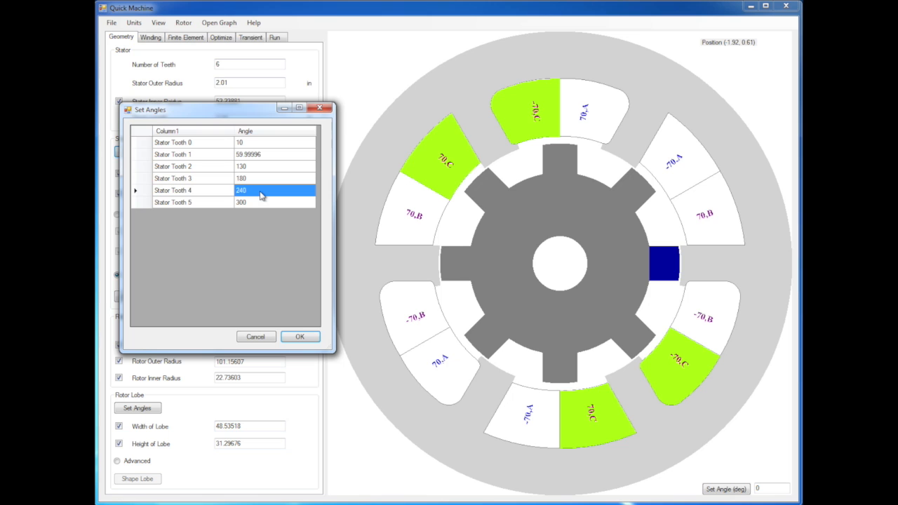
type("250")
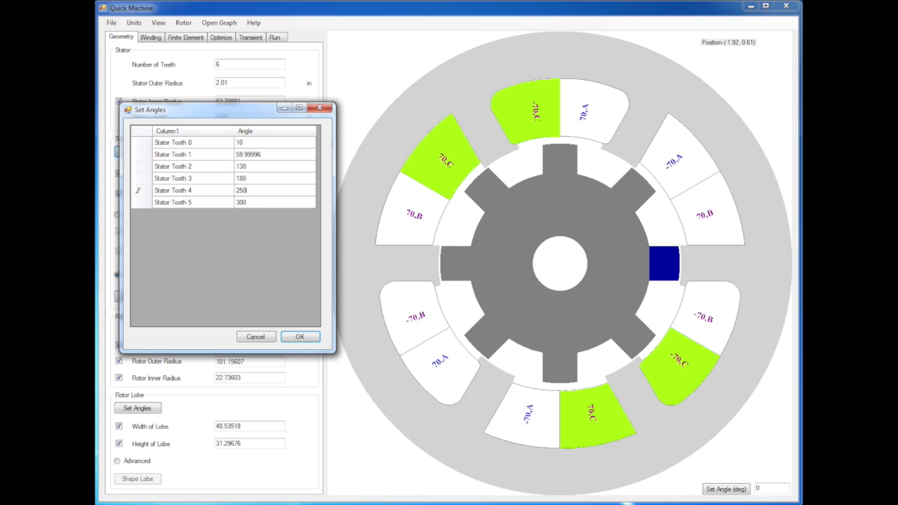
left_click(300, 336)
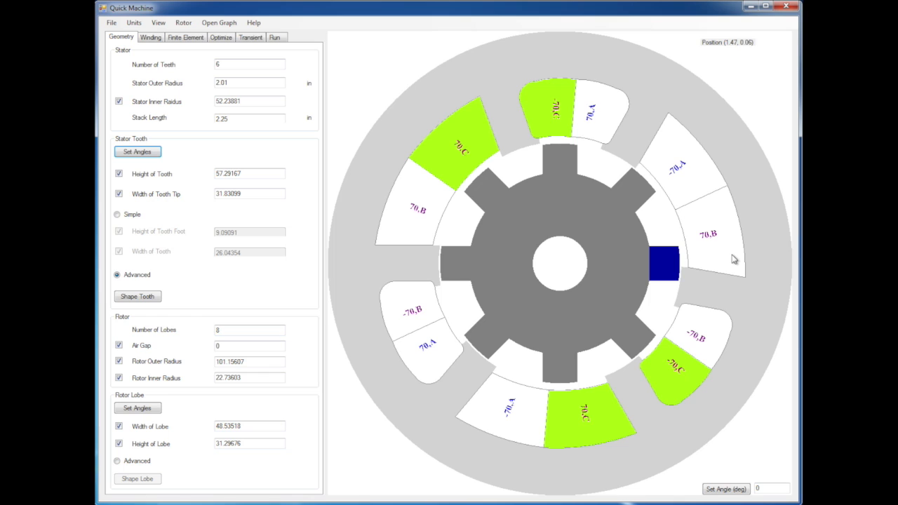
Rotate the rotor to about 1.75°, and open the rotor lobe in the shape editor using the Advanced option
left_click_drag(665, 260, 667, 270)
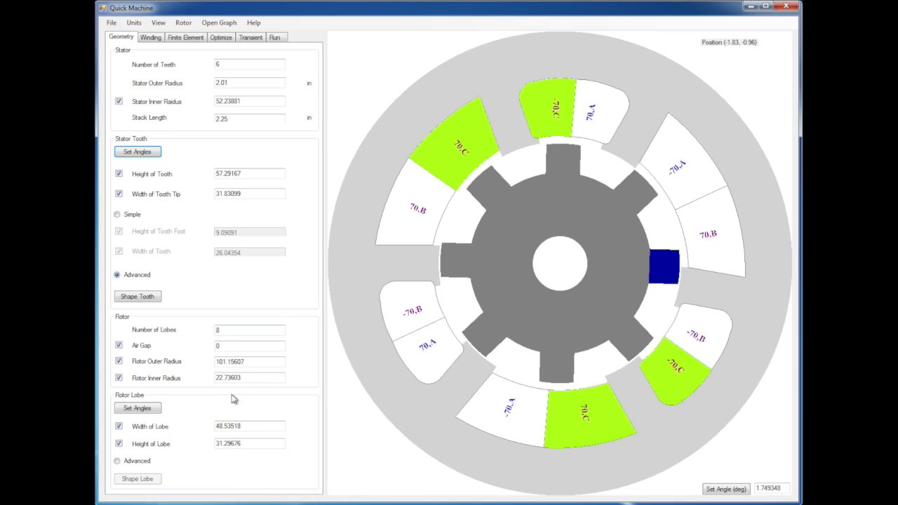
right_click(660, 272)
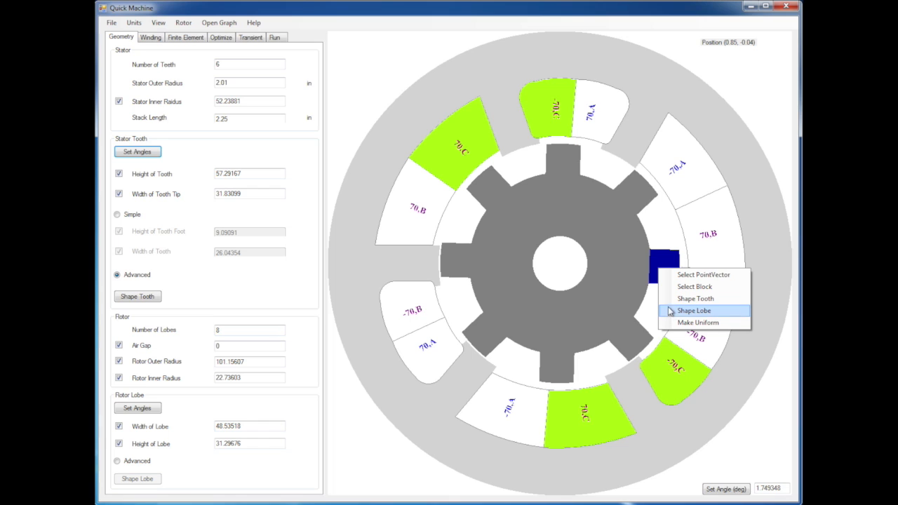
left_click(132, 461)
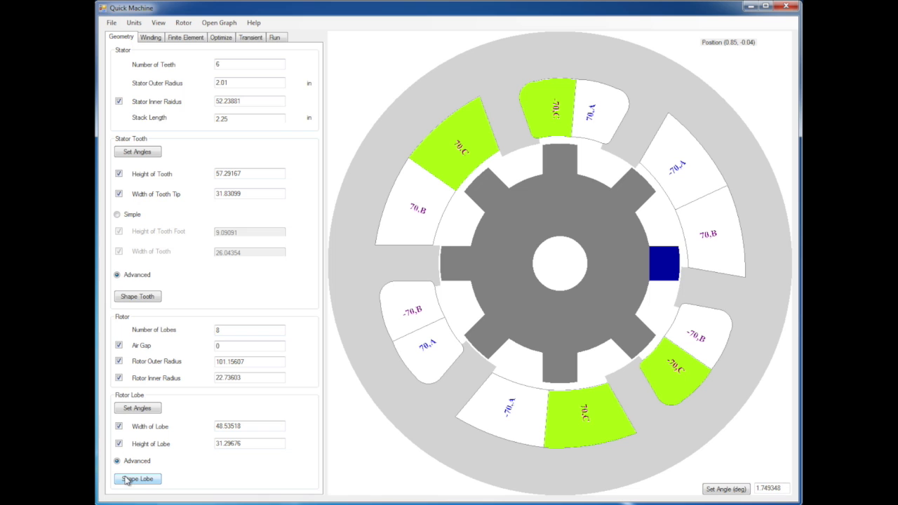
left_click(137, 479)
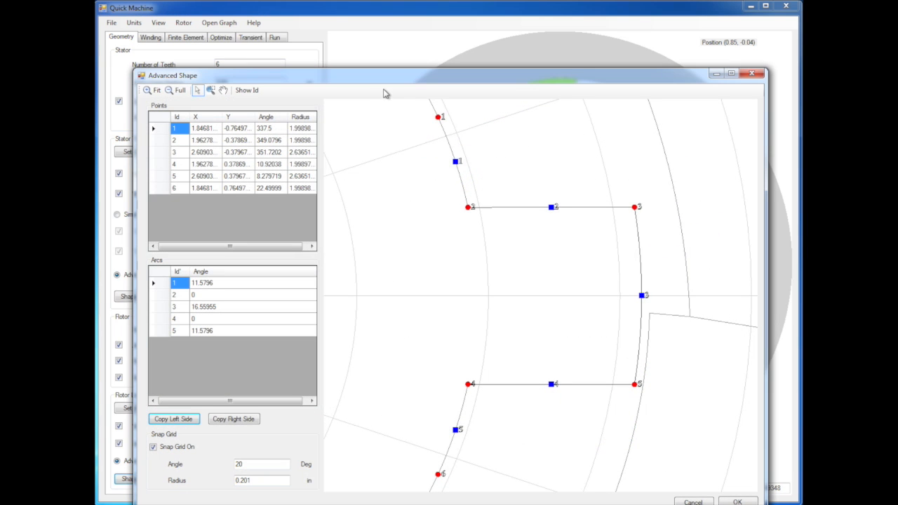
left_click_drag(419, 83, 406, 42)
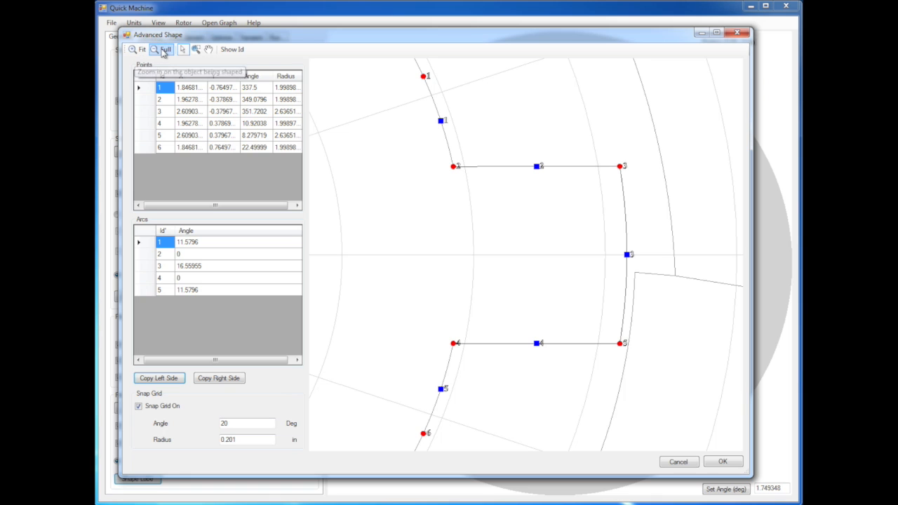
Shift point 2 at the rotor lobe's root to about angle 350.21° and radius 2.002
left_click(162, 50)
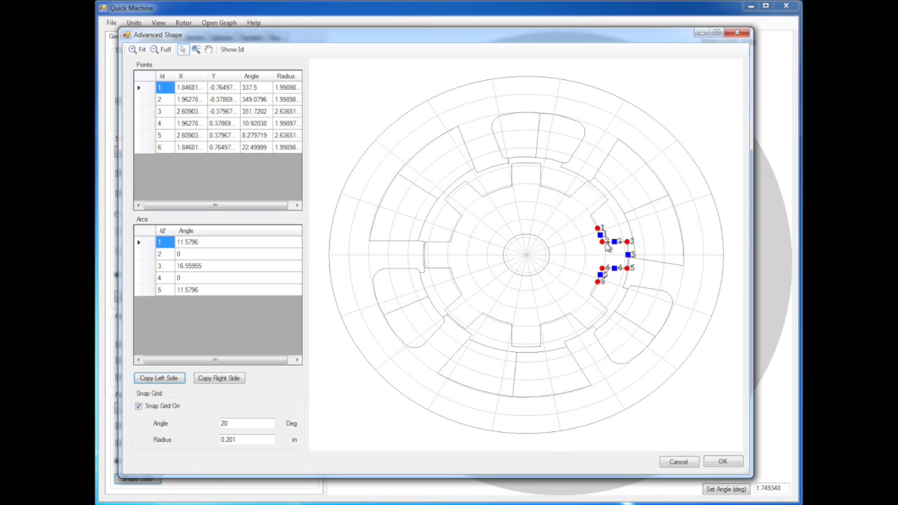
left_click_drag(603, 244, 606, 252)
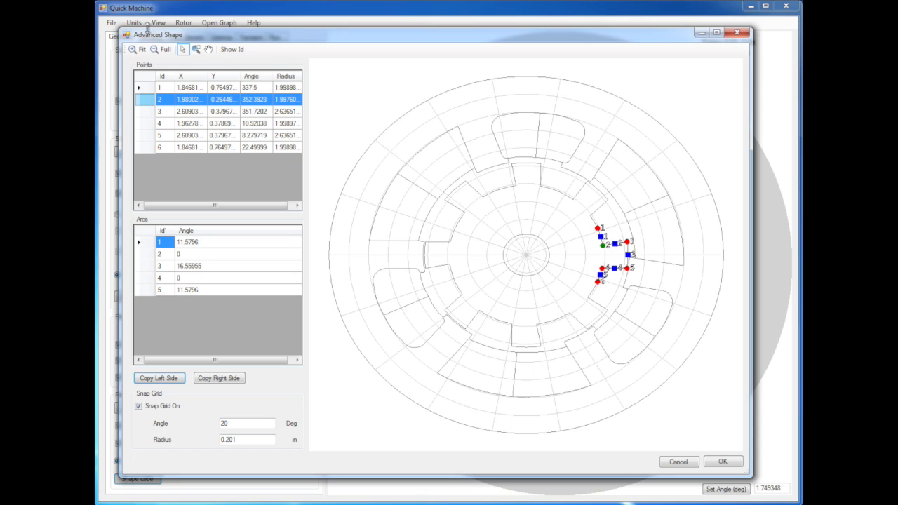
left_click(138, 50)
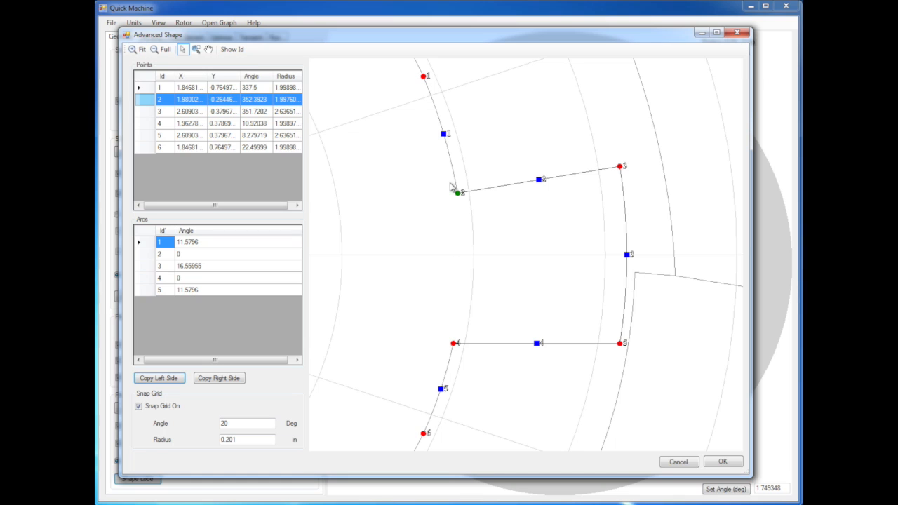
left_click_drag(457, 188, 456, 176)
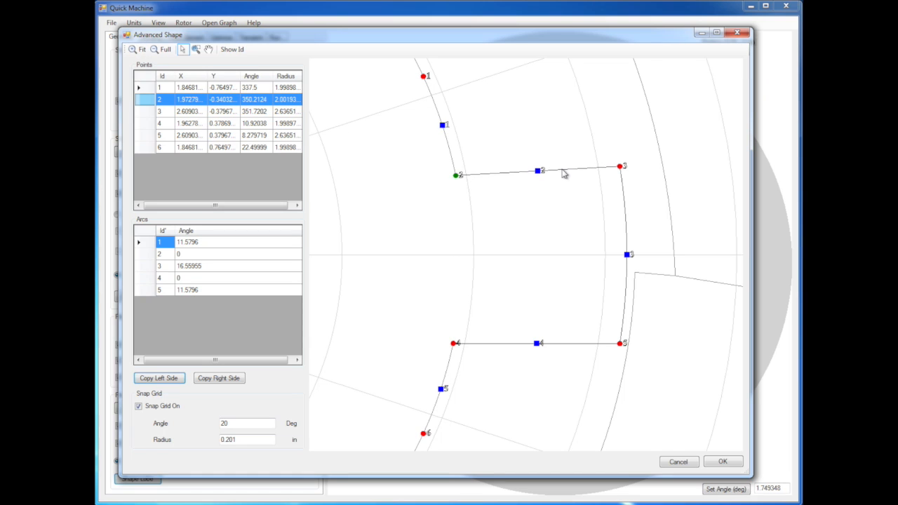
Interpolate a point on lobe segment 2 and round the root with point 4 at about angle 350.38°, radius 2.273, and arc 2 at about 66.12°
right_click(541, 174)
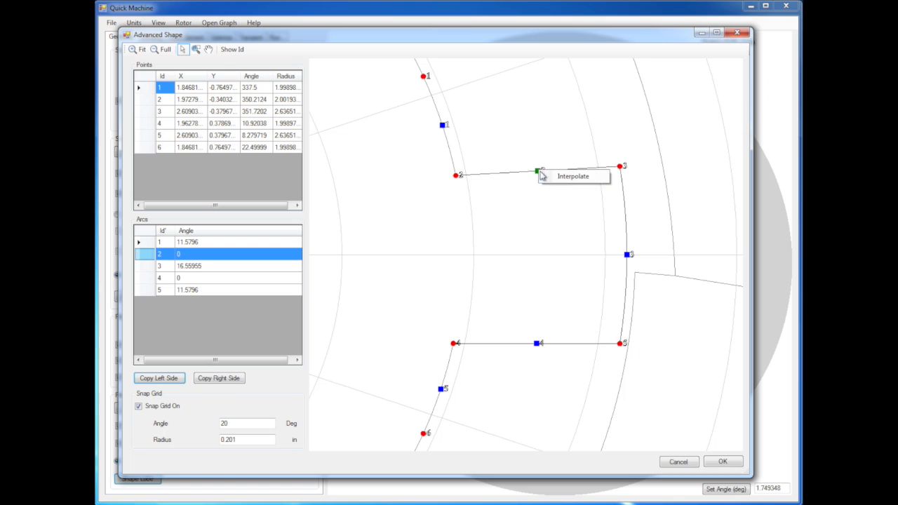
left_click(574, 179)
left_click_drag(458, 179, 453, 139)
left_click_drag(498, 160, 527, 168)
left_click_drag(454, 143, 461, 133)
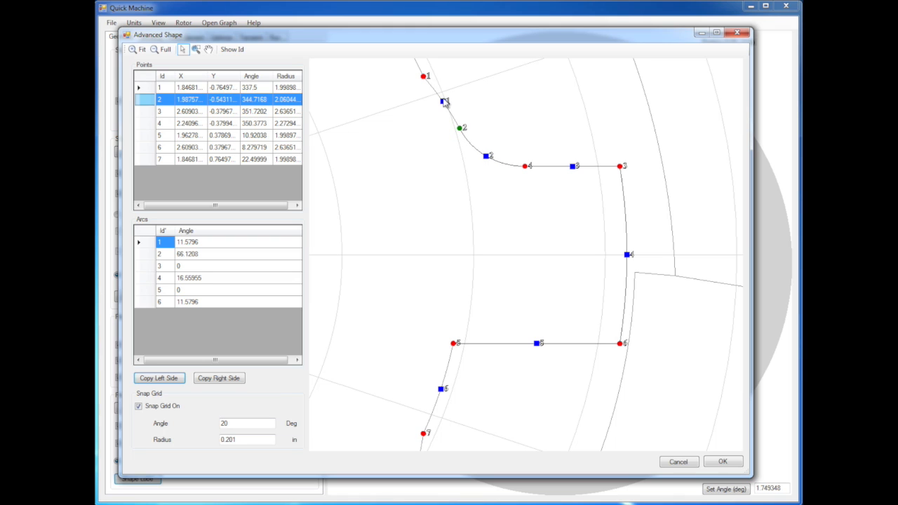
Smooth the lobe root with arc 1 at about 18.91°, point 2 at radius 2.014 and point 1 at radius 1.982, and copy the left side across
left_click_drag(444, 103, 449, 134)
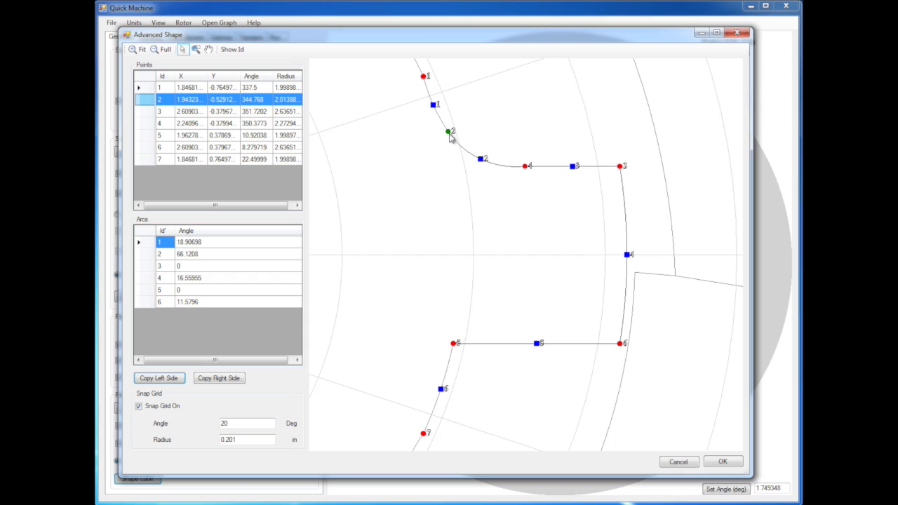
left_click_drag(423, 79, 419, 81)
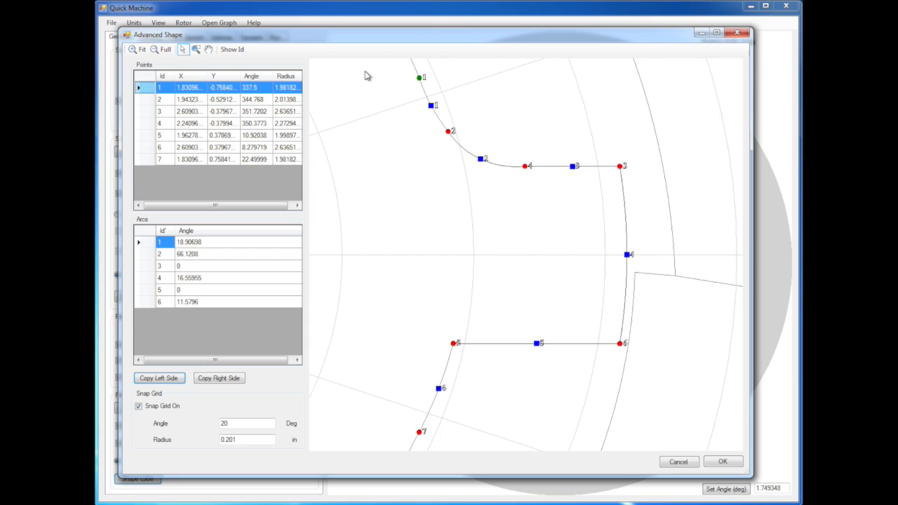
left_click(161, 383)
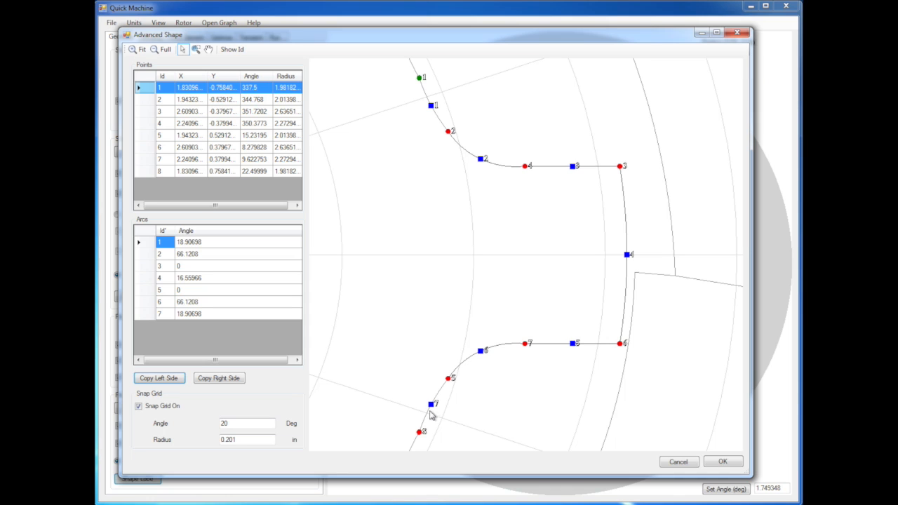
left_click(164, 49)
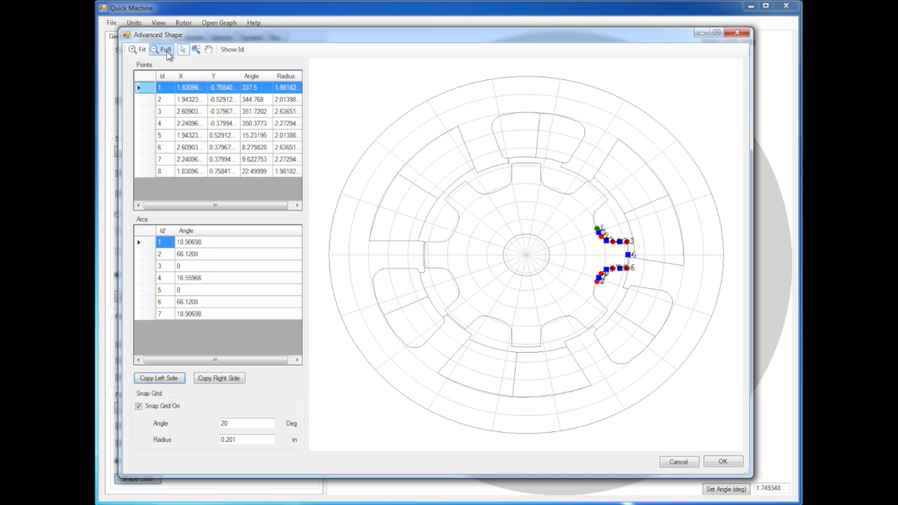
Fit the view to the rotor lobe and set the snap grid to an angle of 5° and a radius of 0.1 in
left_click(136, 53)
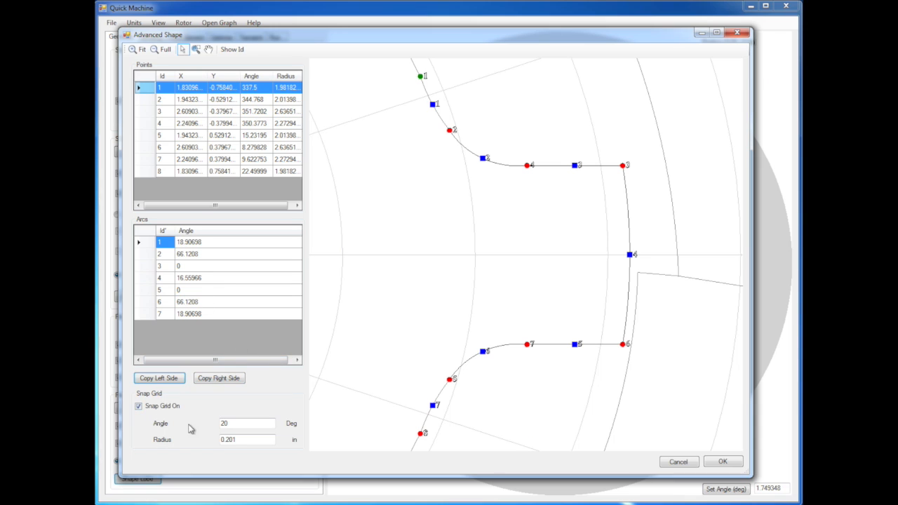
double_click(225, 423)
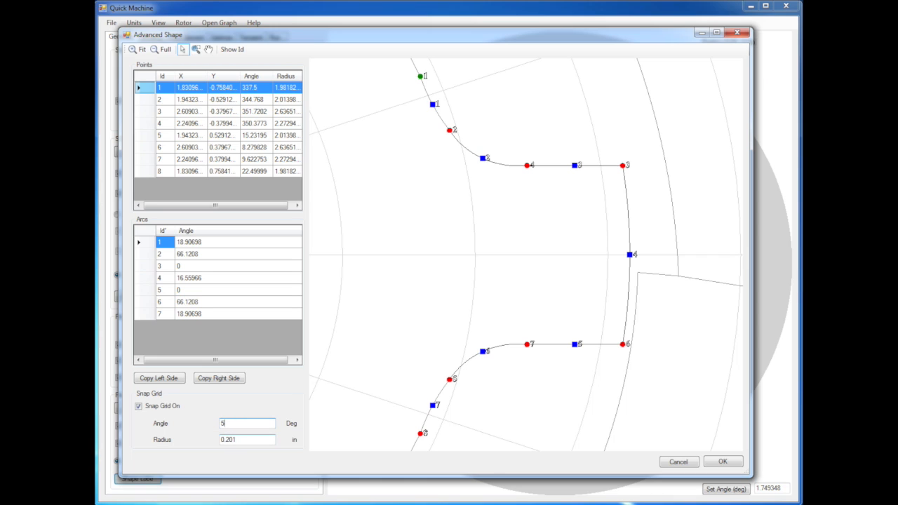
left_click(250, 439)
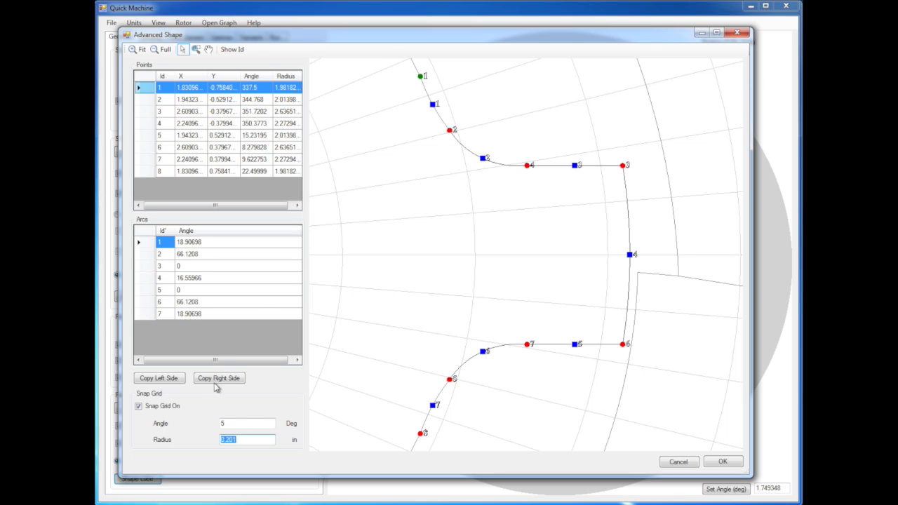
key("BackSpace")
left_click(242, 424)
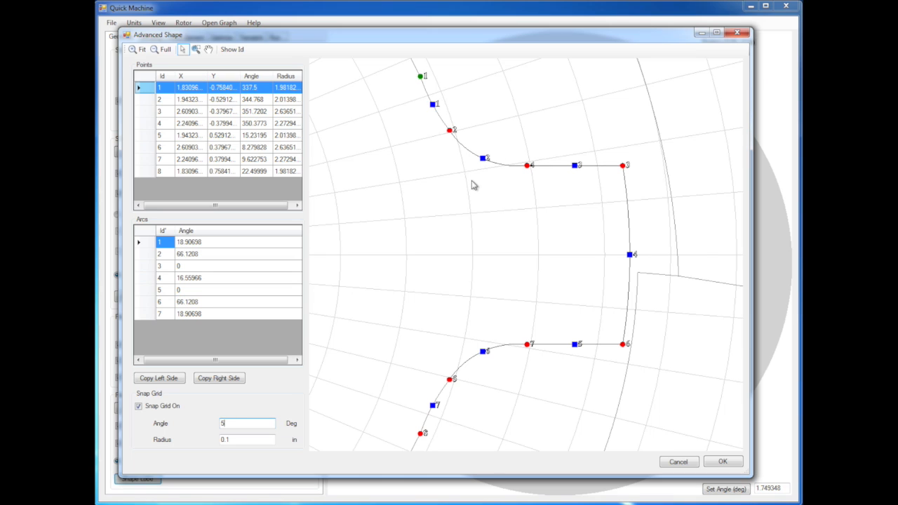
Shift point 4 to about angle 349.91° and radius 2.215, copy the lobe's right side over it, and accept the lobe shape
left_click_drag(529, 172, 512, 163)
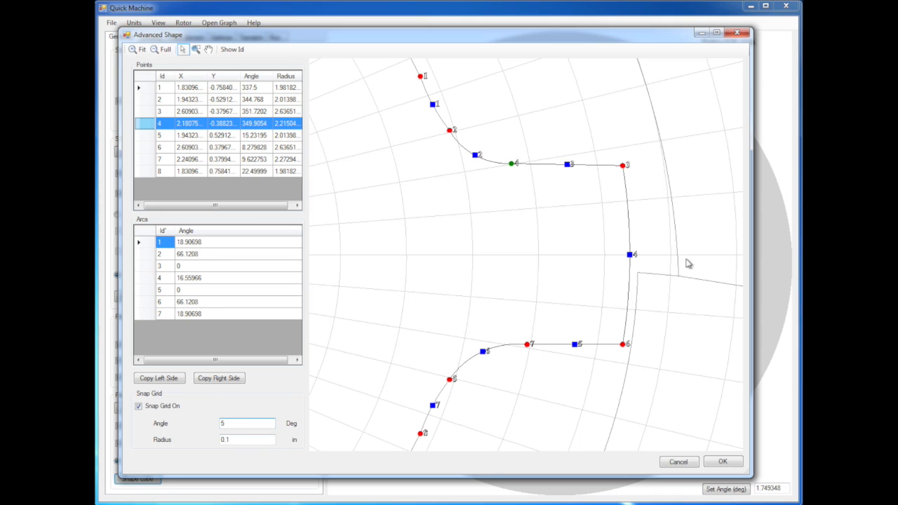
left_click(221, 379)
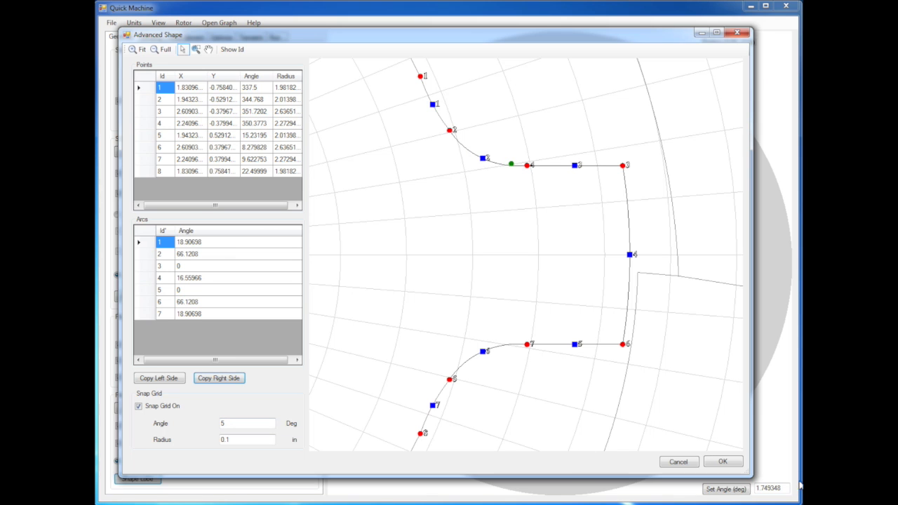
left_click(722, 462)
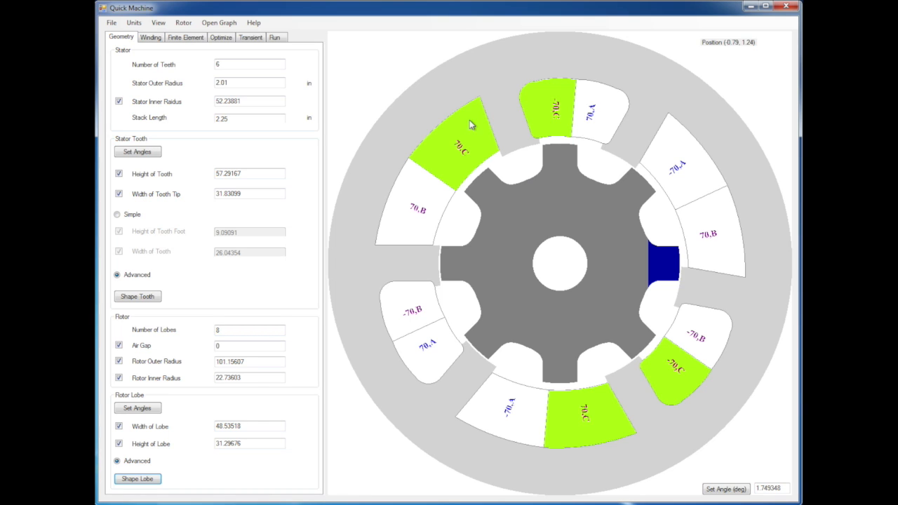
mouse_move(225, 2)
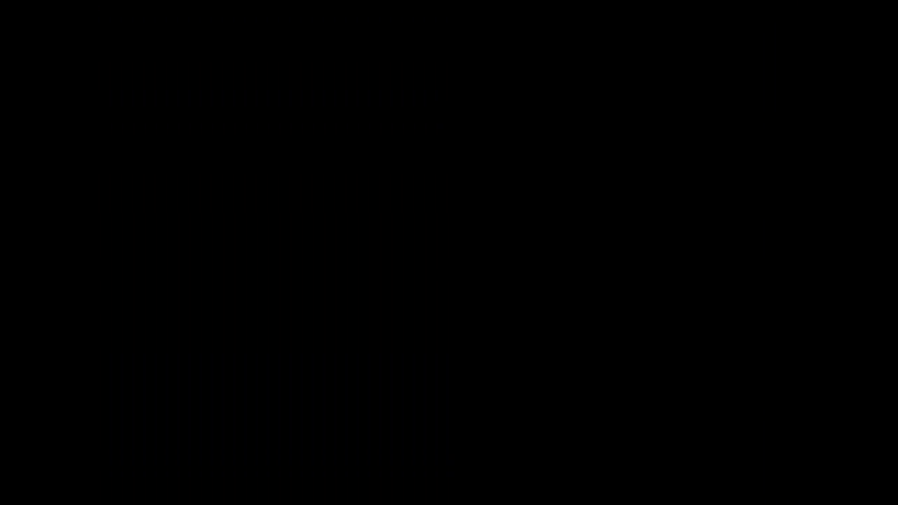